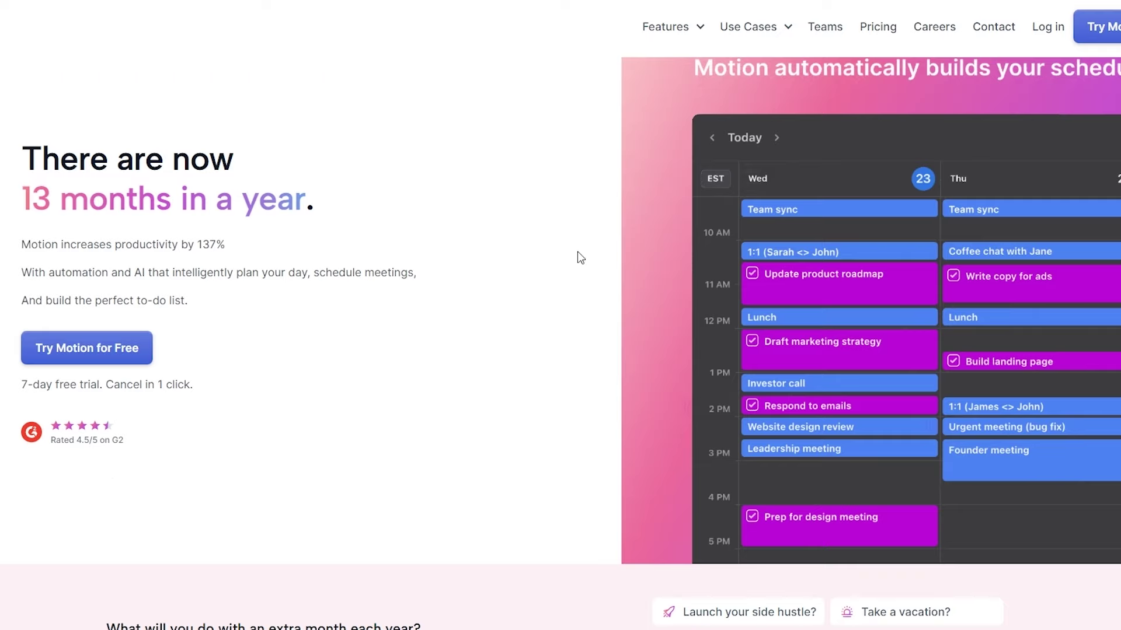
Scroll back up the Motion home page to the calendar demo
{"action": "scroll", "coordinate": [576, 258], "scroll_direction": "up", "scroll_amount": 2}
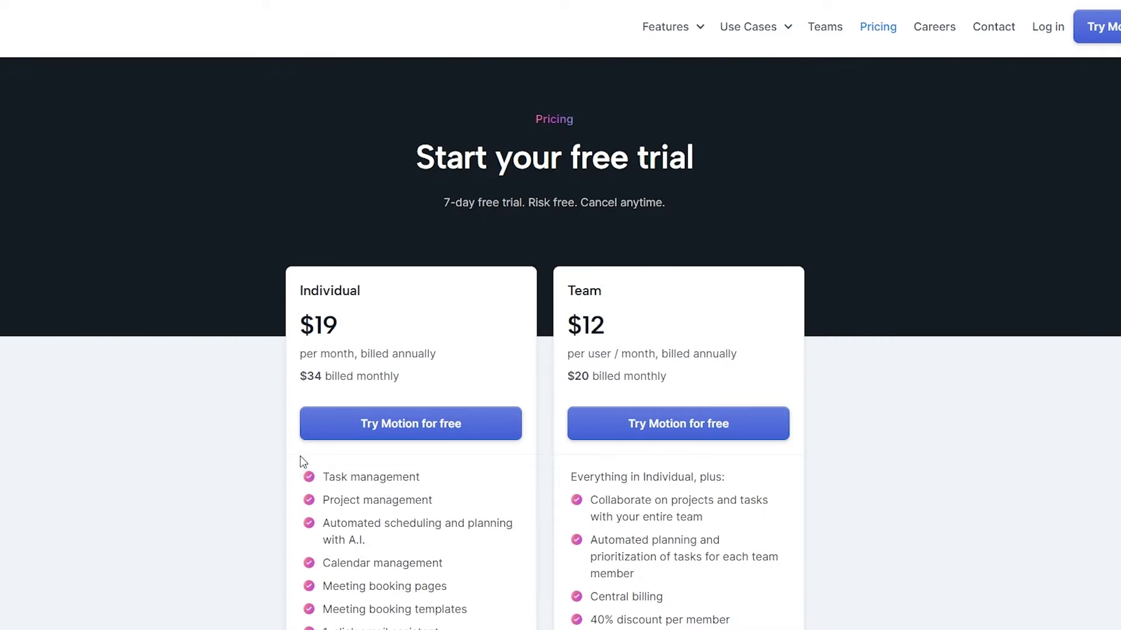
Highlight the Individual $19 price and the Team $12 and $20 prices, then clear the selection
{"action": "scroll", "coordinate": [260, 414], "scroll_direction": "down", "scroll_amount": 3}
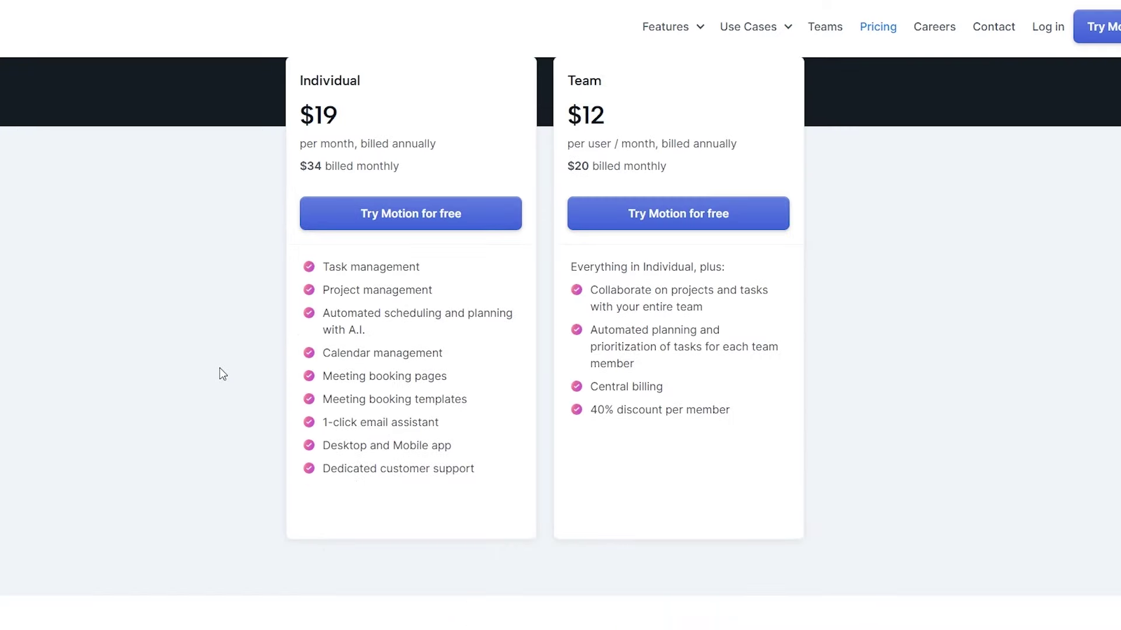
{"action": "scroll", "coordinate": [219, 370], "scroll_direction": "up", "scroll_amount": 1}
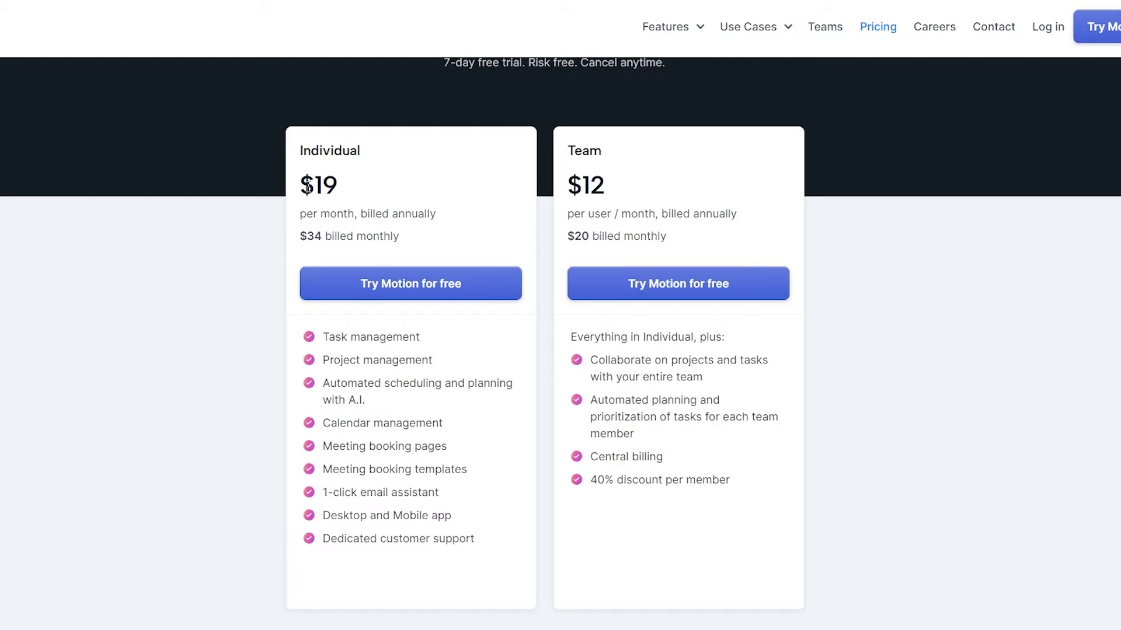
{"action": "left_click_drag", "start_coordinate": [307, 186], "coordinate": [323, 244]}
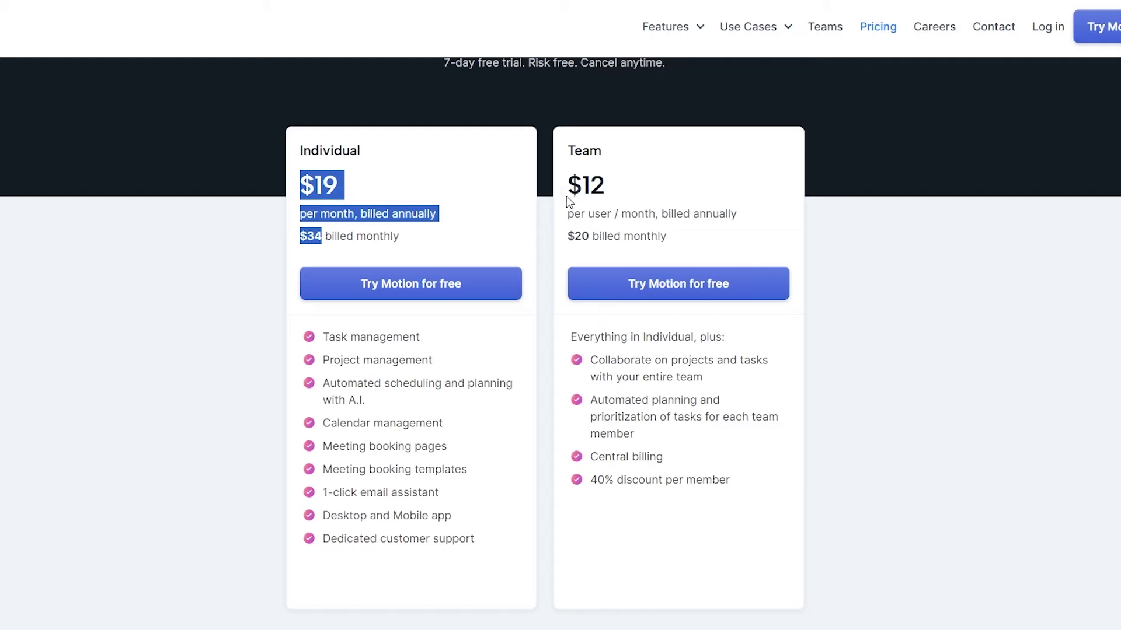
{"action": "left_click_drag", "start_coordinate": [582, 185], "coordinate": [764, 225]}
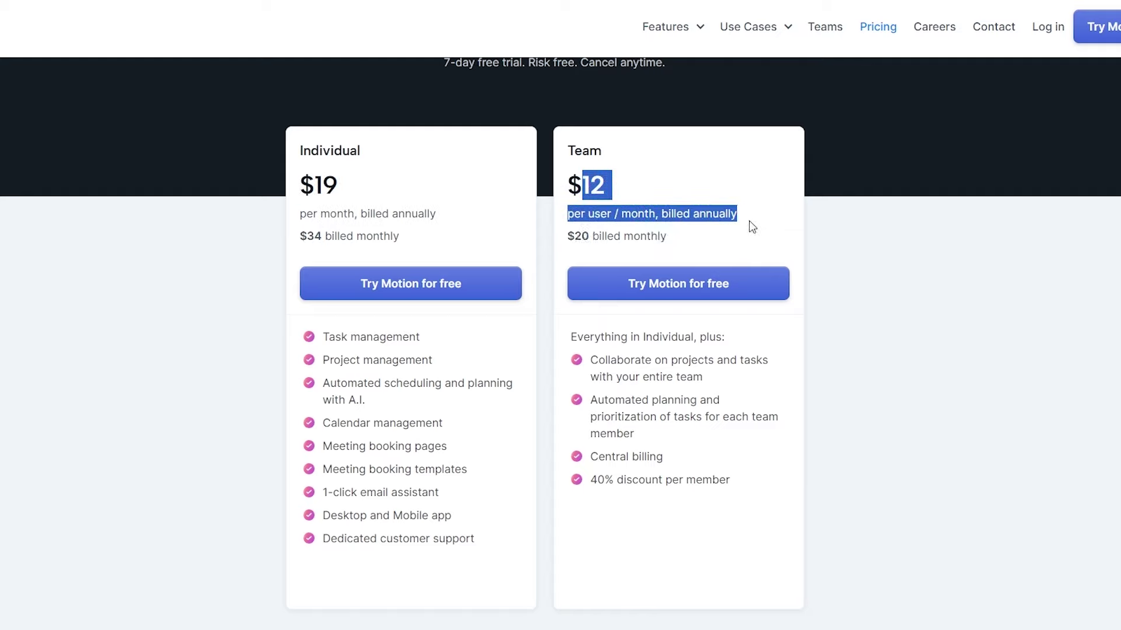
{"action": "left_click_drag", "start_coordinate": [571, 242], "coordinate": [641, 243]}
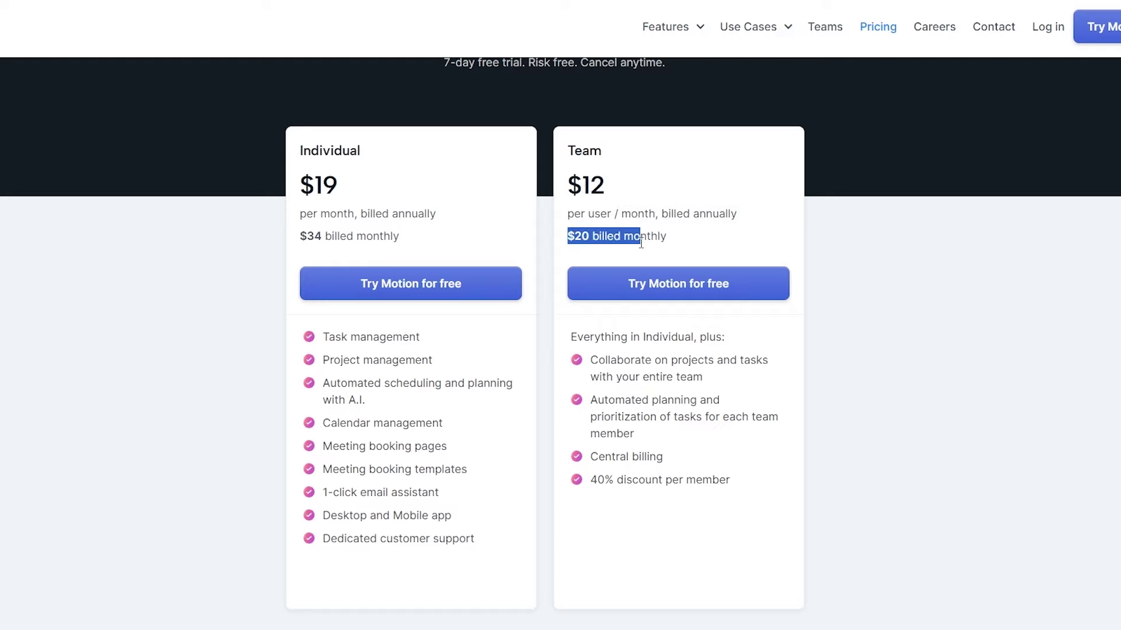
{"action": "left_click", "coordinate": [594, 235]}
Leave the work hours step and go back to the calendar connection step
{"action": "scroll", "coordinate": [300, 348], "scroll_direction": "down", "scroll_amount": 2}
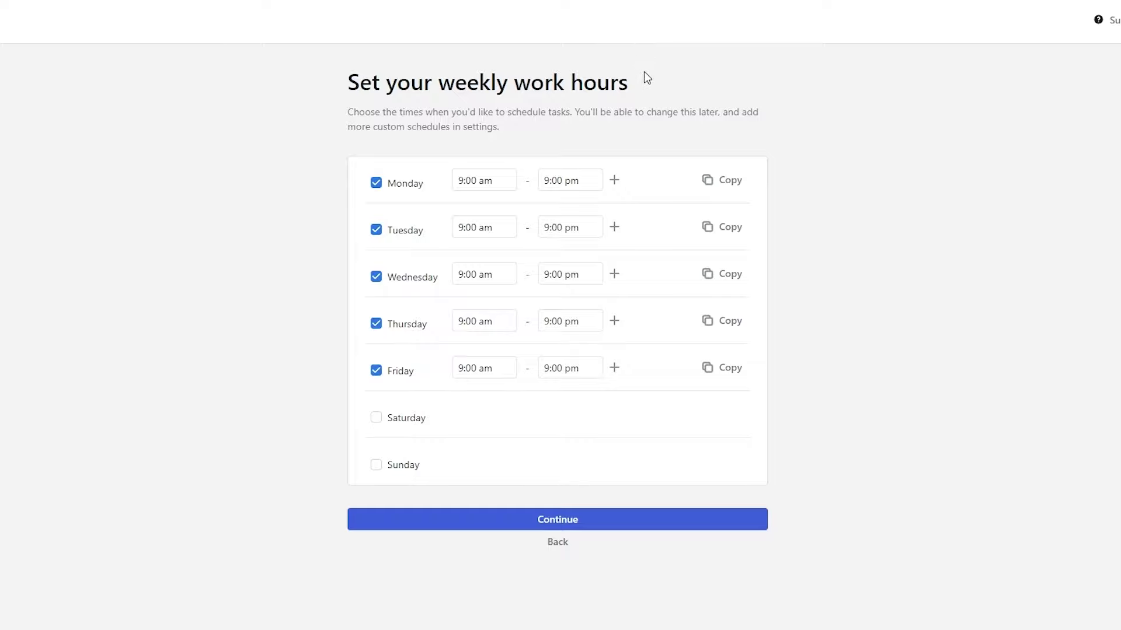
{"action": "left_click", "coordinate": [544, 526]}
{"action": "left_click", "coordinate": [547, 270]}
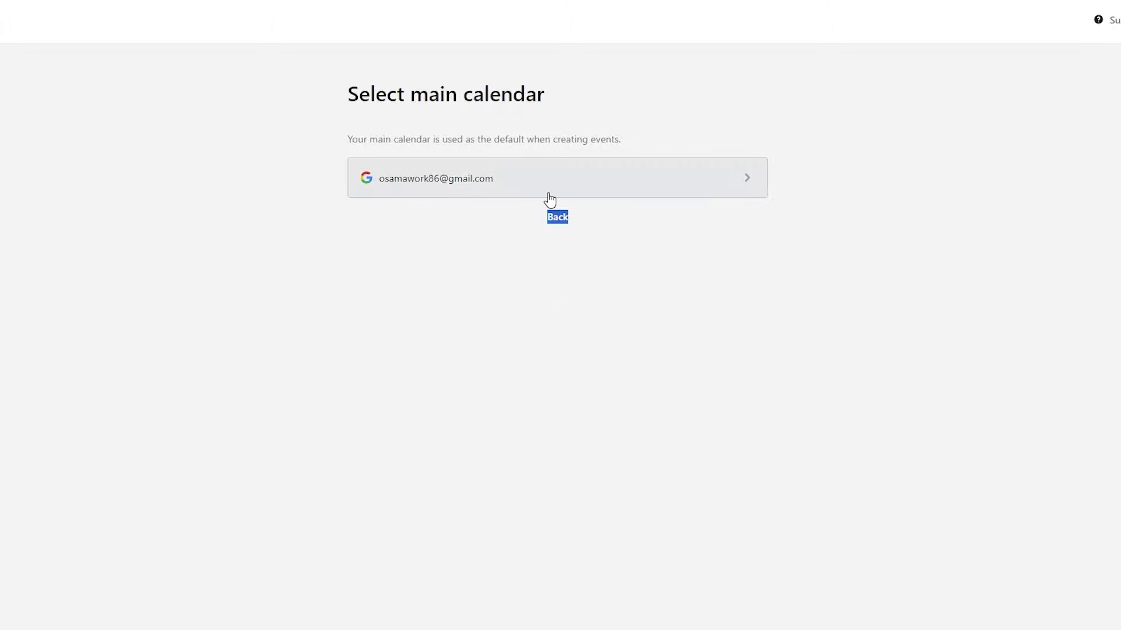
{"action": "left_click", "coordinate": [563, 219]}
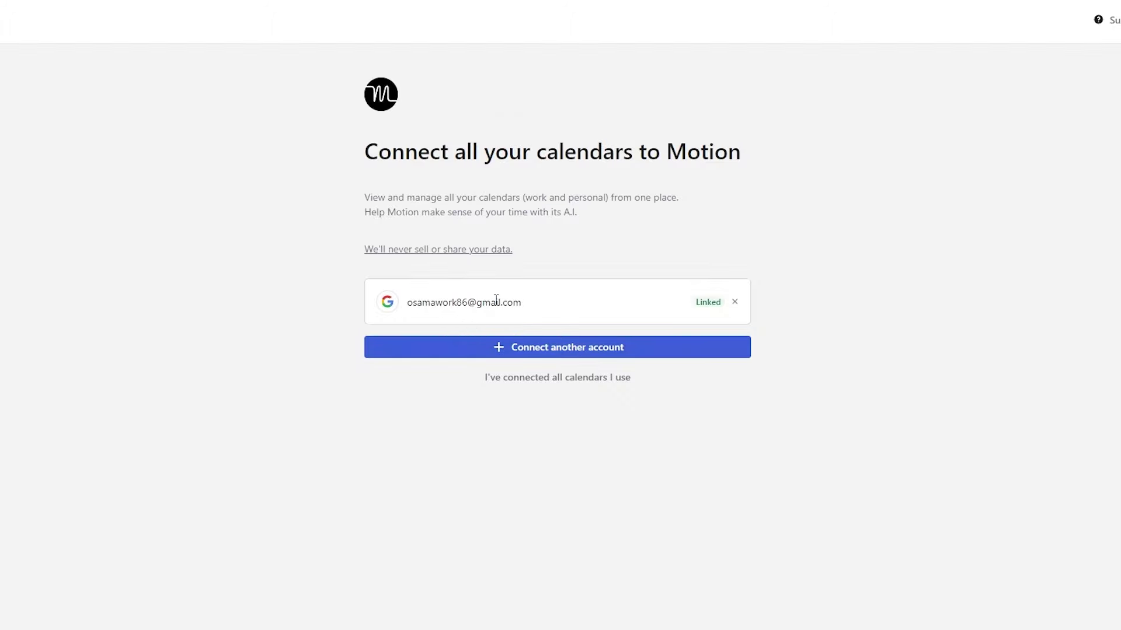
Confirm all calendars are connected and make the Google account the main calendar
{"action": "left_click", "coordinate": [538, 353]}
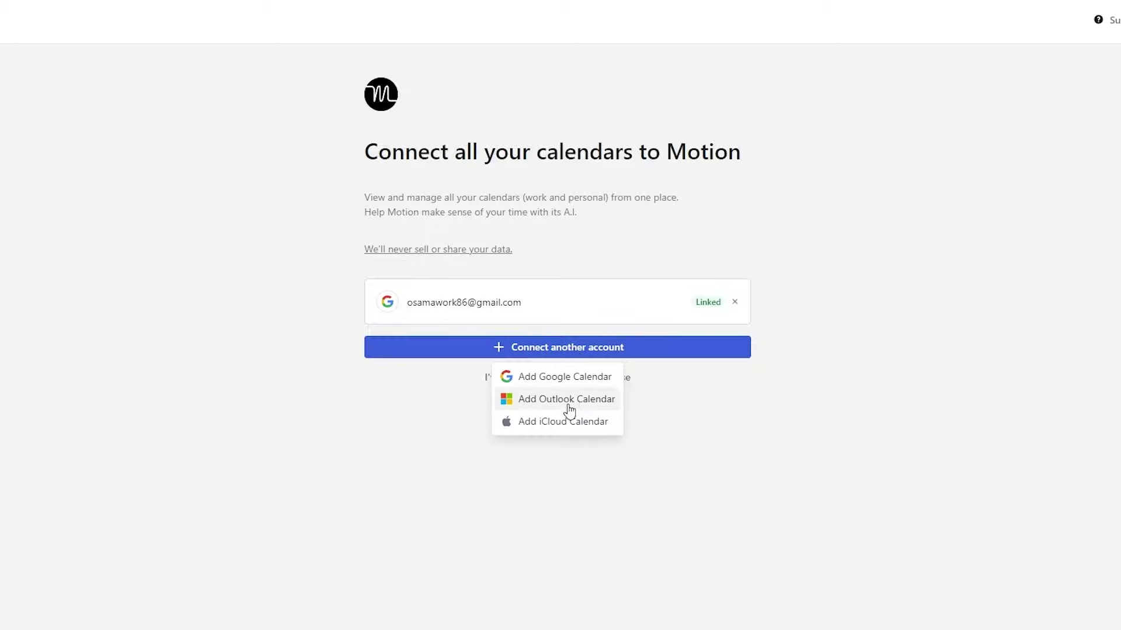
{"action": "left_click", "coordinate": [738, 435]}
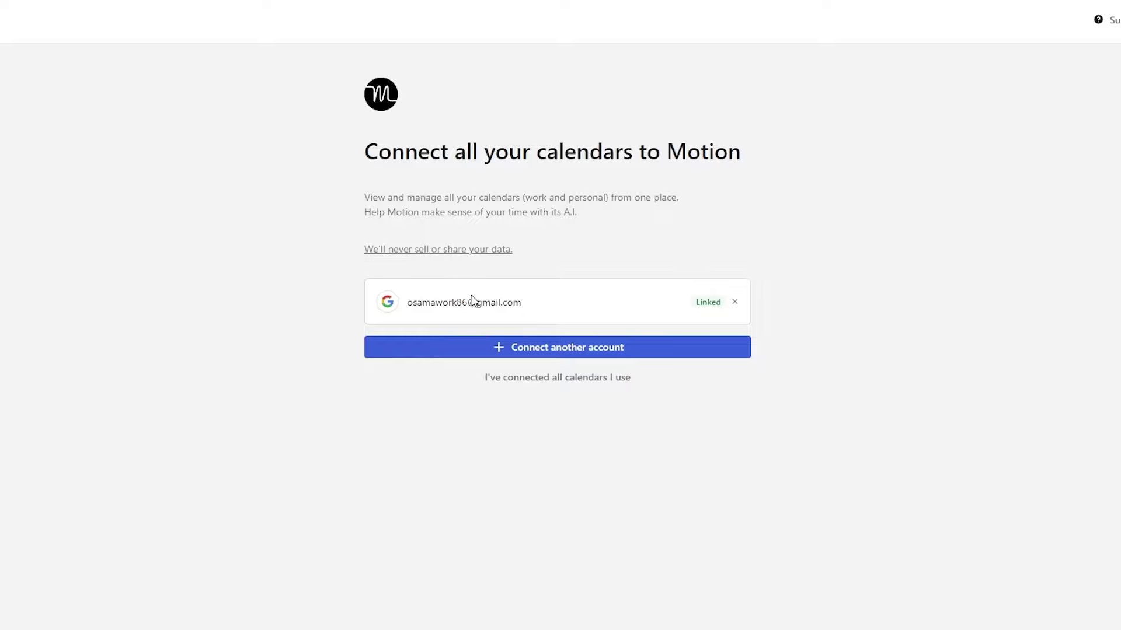
{"action": "left_click", "coordinate": [526, 378]}
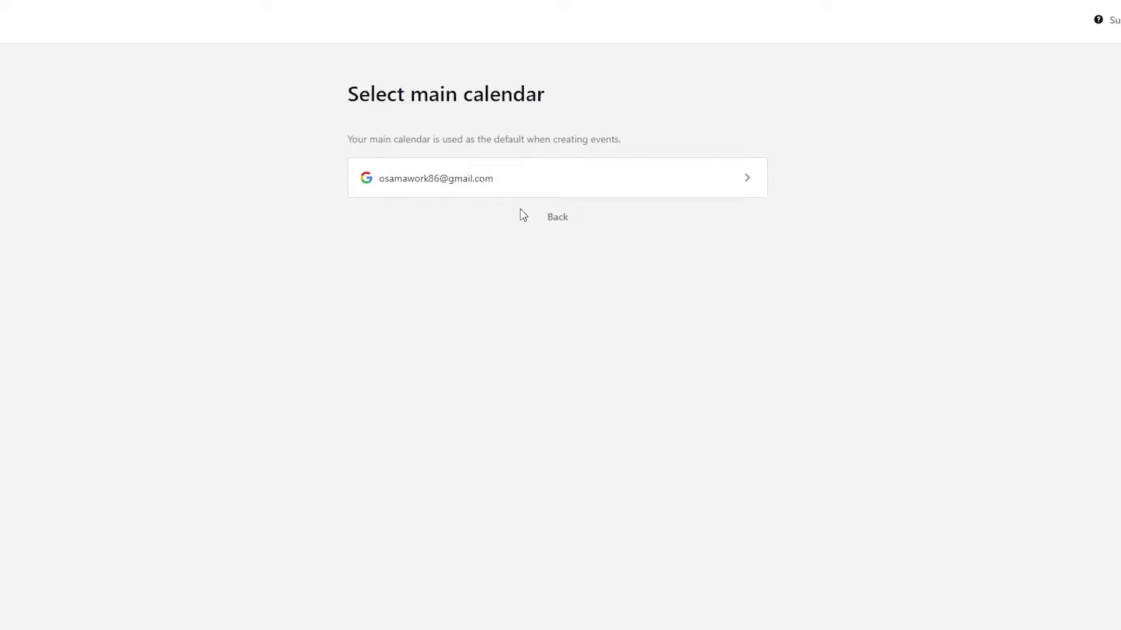
{"action": "left_click", "coordinate": [495, 187]}
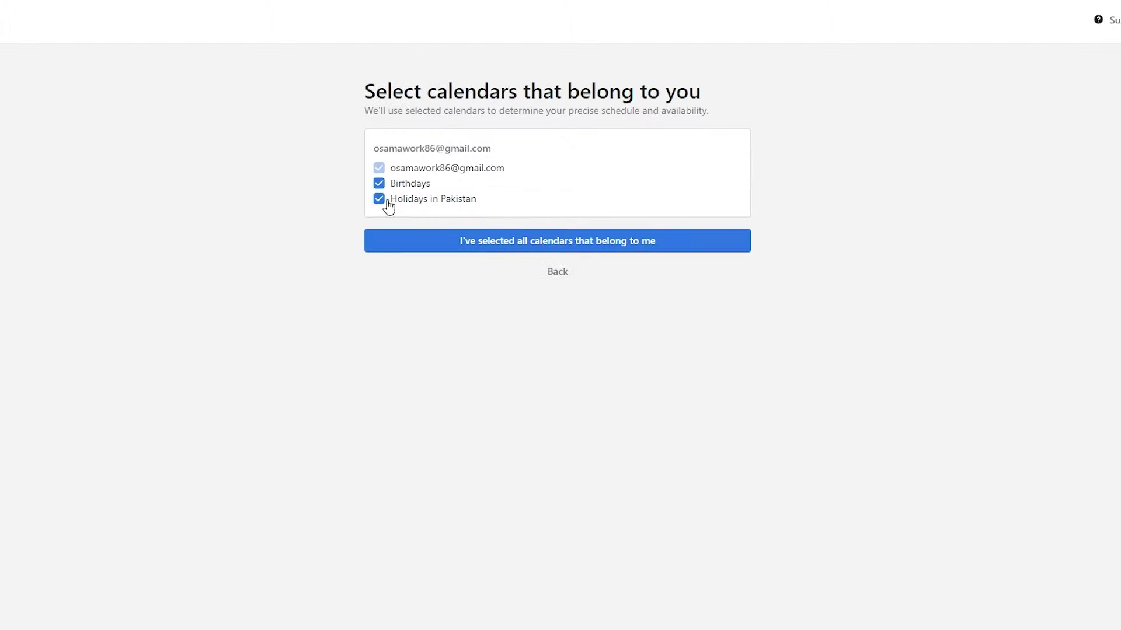
Confirm the ticked calendars as yours and end Monday's work day at 9:00 pm
{"action": "left_click", "coordinate": [530, 255]}
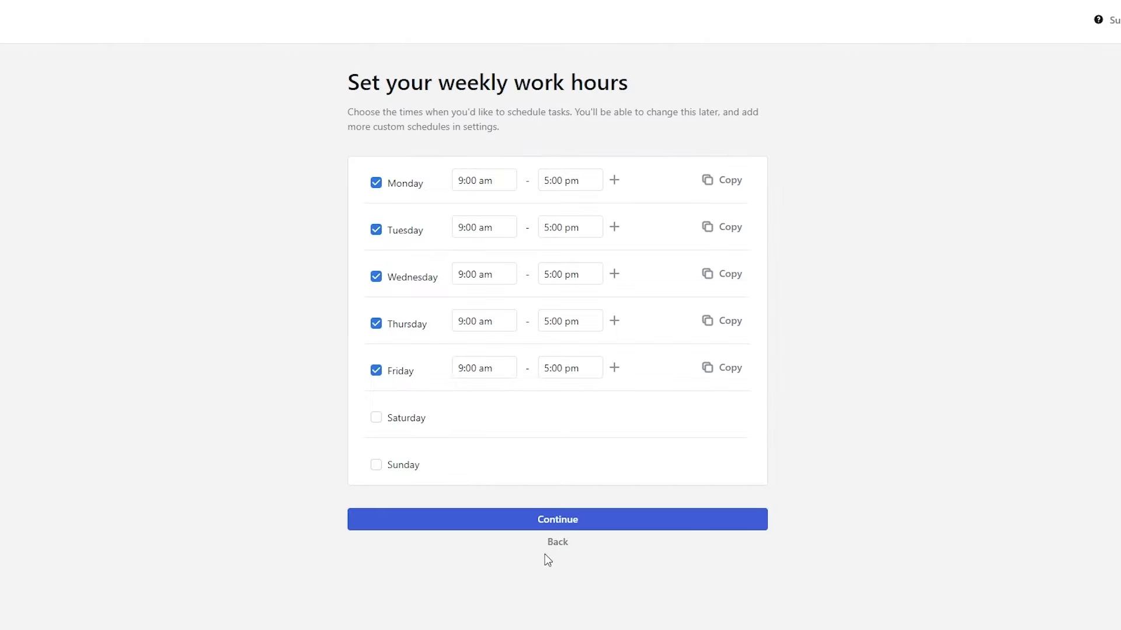
{"action": "left_click", "coordinate": [549, 185]}
{"action": "scroll", "coordinate": [577, 301], "scroll_direction": "down", "scroll_amount": 4}
{"action": "scroll", "coordinate": [589, 305], "scroll_direction": "down", "scroll_amount": 12}
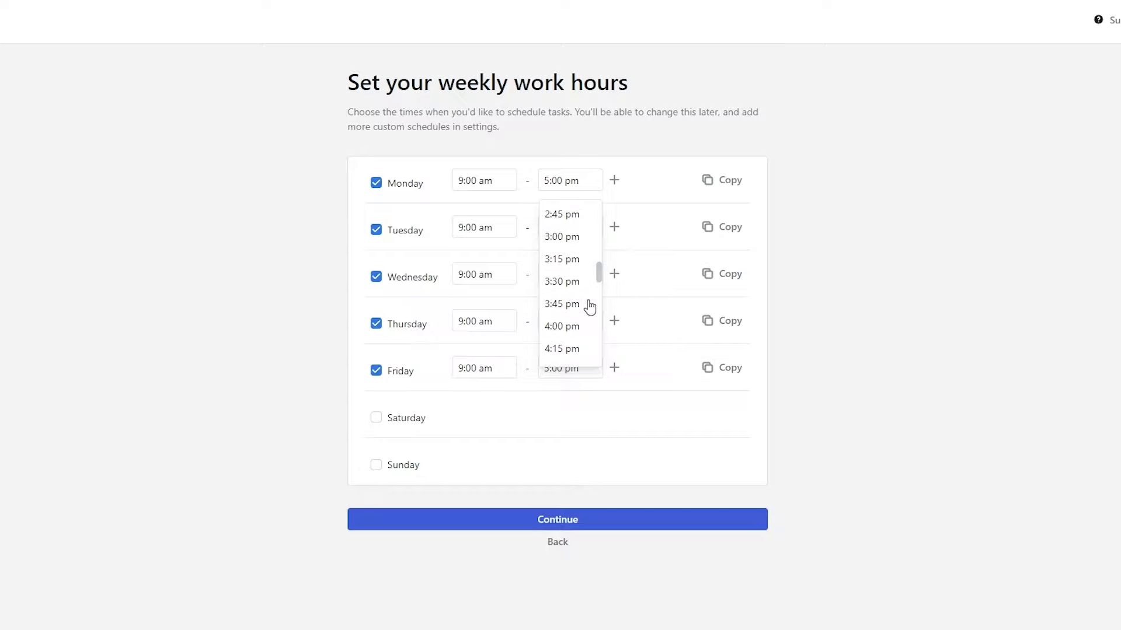
{"action": "scroll", "coordinate": [568, 305], "scroll_direction": "down", "scroll_amount": 1}
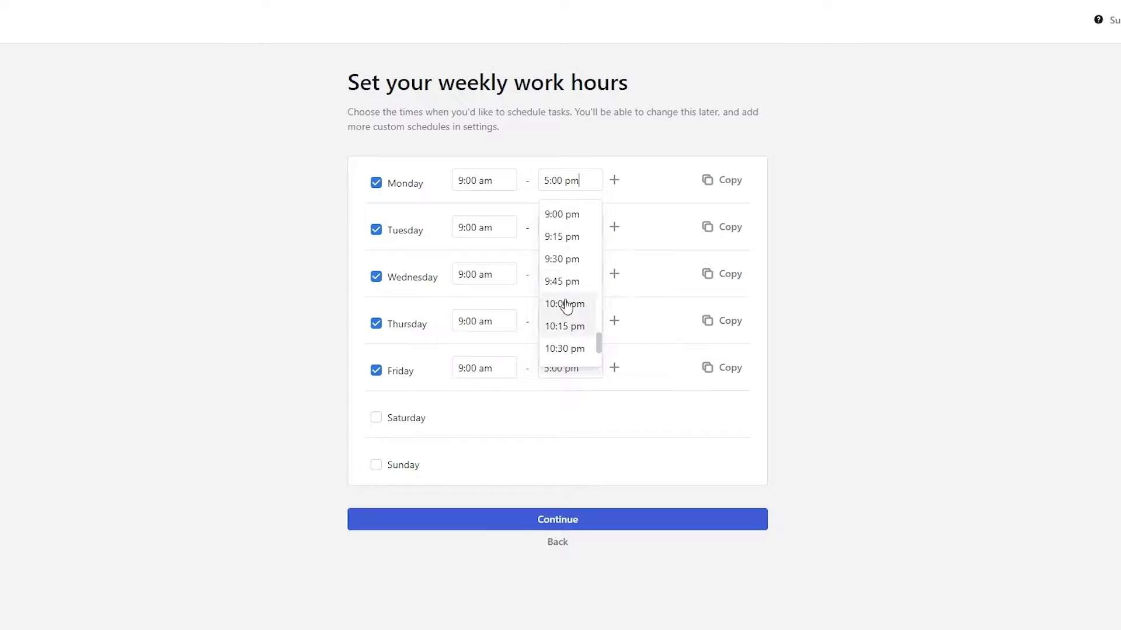
{"action": "scroll", "coordinate": [588, 325], "scroll_direction": "up", "scroll_amount": 1}
{"action": "left_click", "coordinate": [572, 287]}
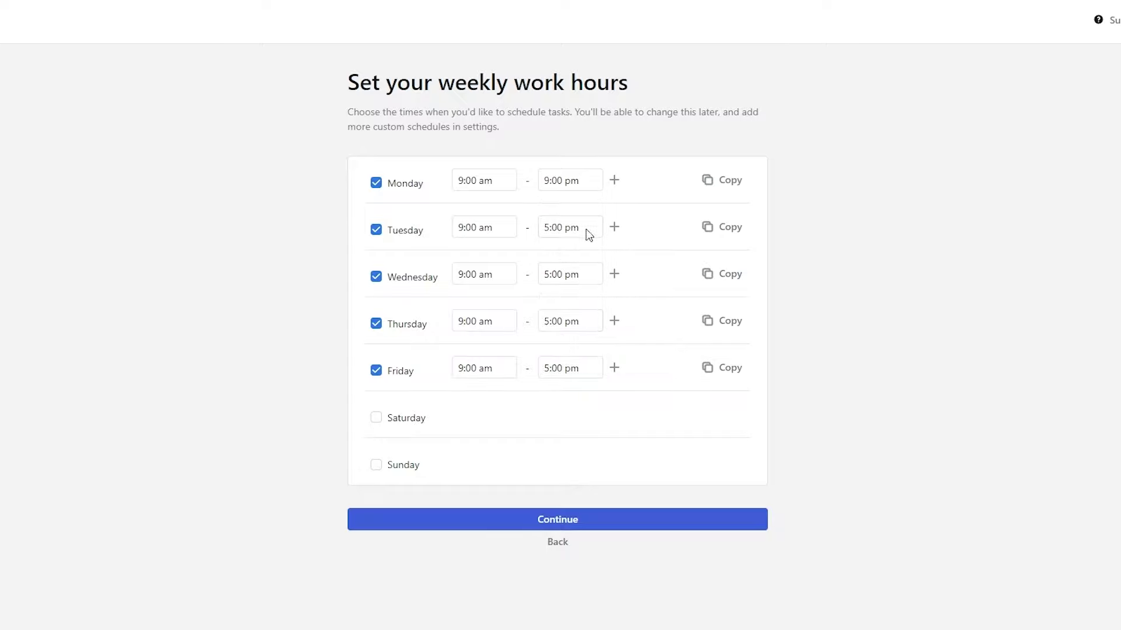
End Tuesday at 9:00 pm and copy those hours to Wednesday through Sunday
{"action": "left_click", "coordinate": [586, 235]}
{"action": "scroll", "coordinate": [580, 341], "scroll_direction": "down", "scroll_amount": 4}
{"action": "scroll", "coordinate": [580, 340], "scroll_direction": "down", "scroll_amount": 6}
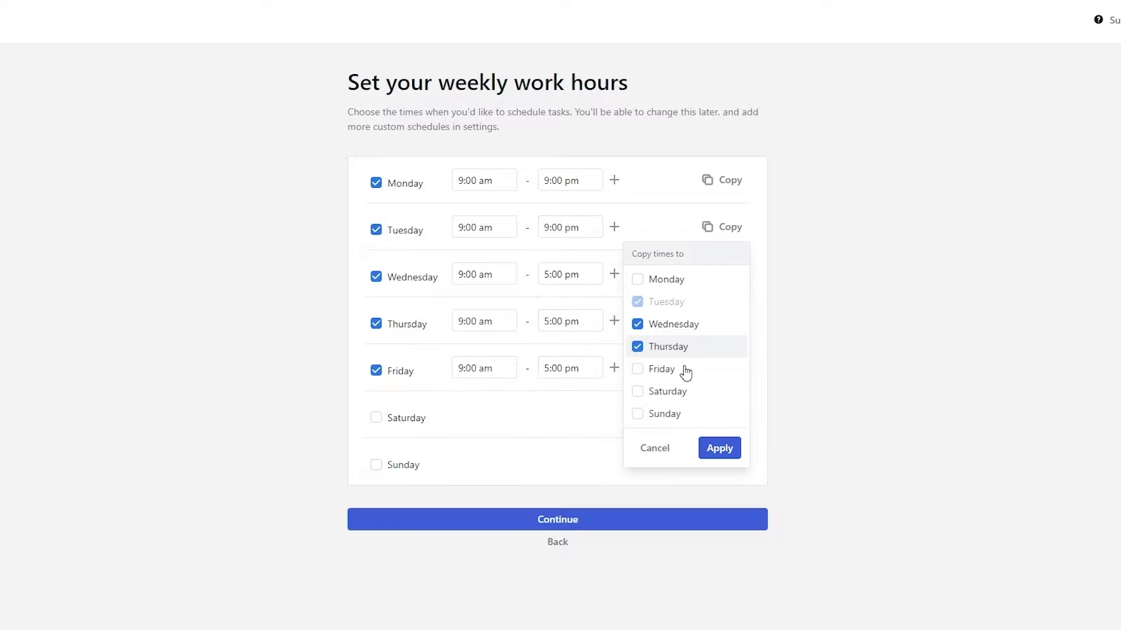
{"action": "left_click", "coordinate": [681, 369]}
{"action": "left_click", "coordinate": [675, 391]}
{"action": "left_click", "coordinate": [671, 414]}
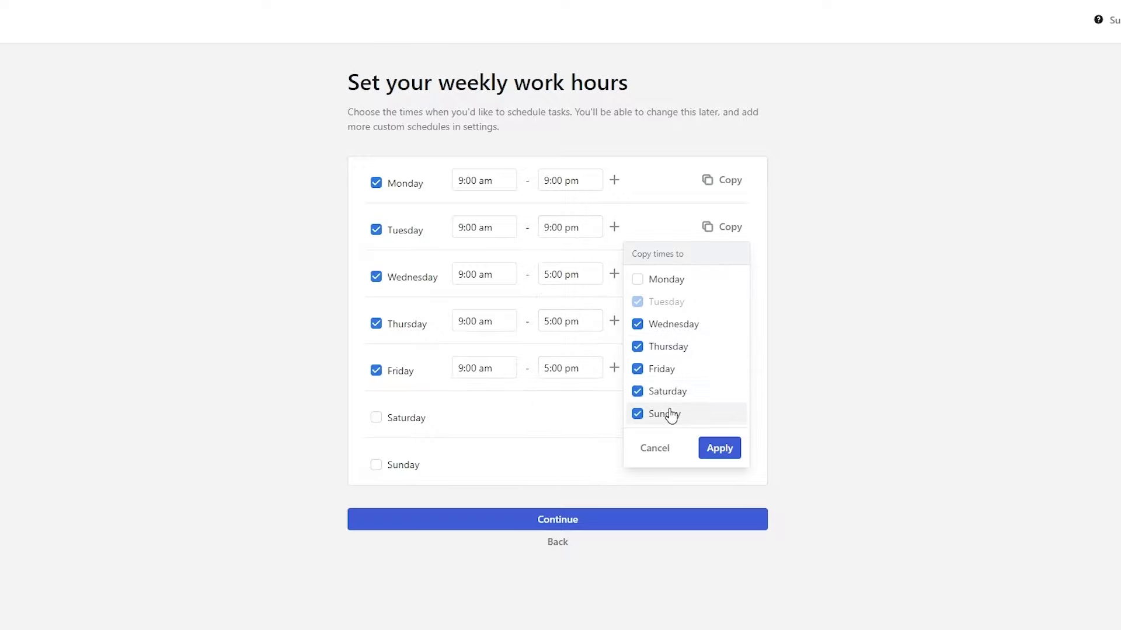
{"action": "left_click", "coordinate": [726, 452]}
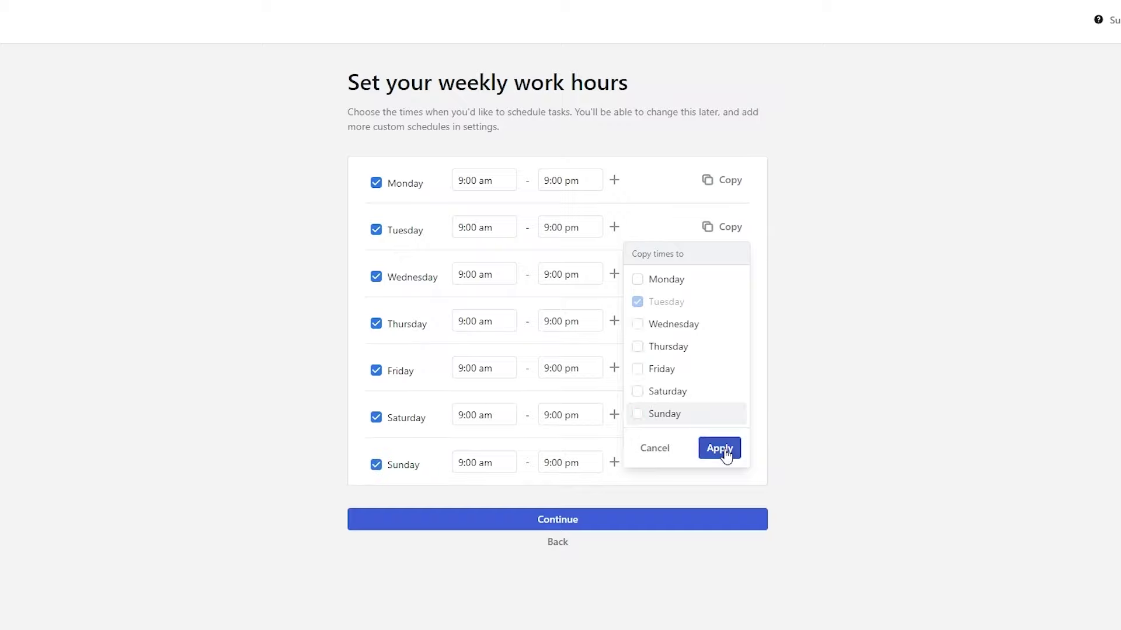
{"action": "left_click", "coordinate": [557, 526]}
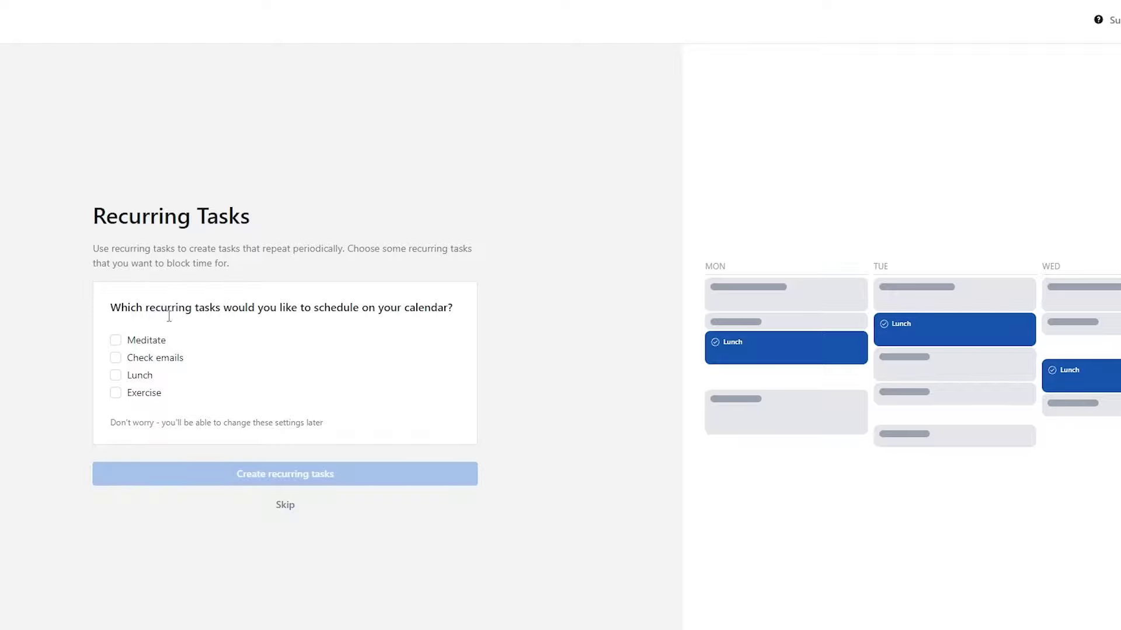
Tick Exercise and Lunch alongside Meditate and create them as recurring tasks
{"action": "left_click", "coordinate": [115, 393]}
{"action": "left_click", "coordinate": [115, 375]}
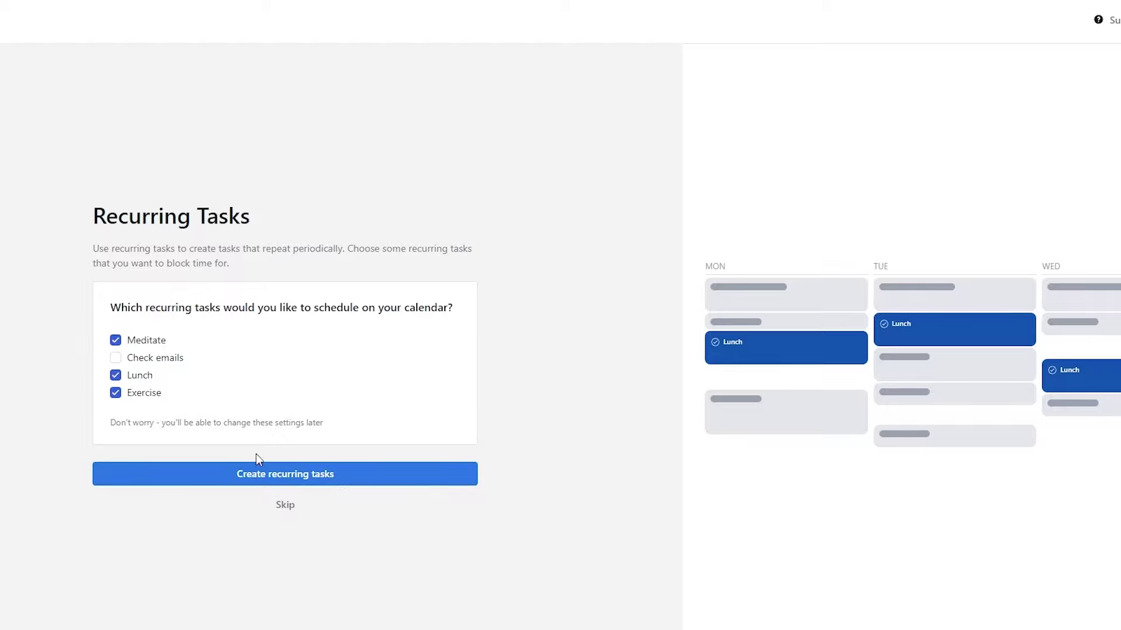
{"action": "left_click", "coordinate": [318, 475]}
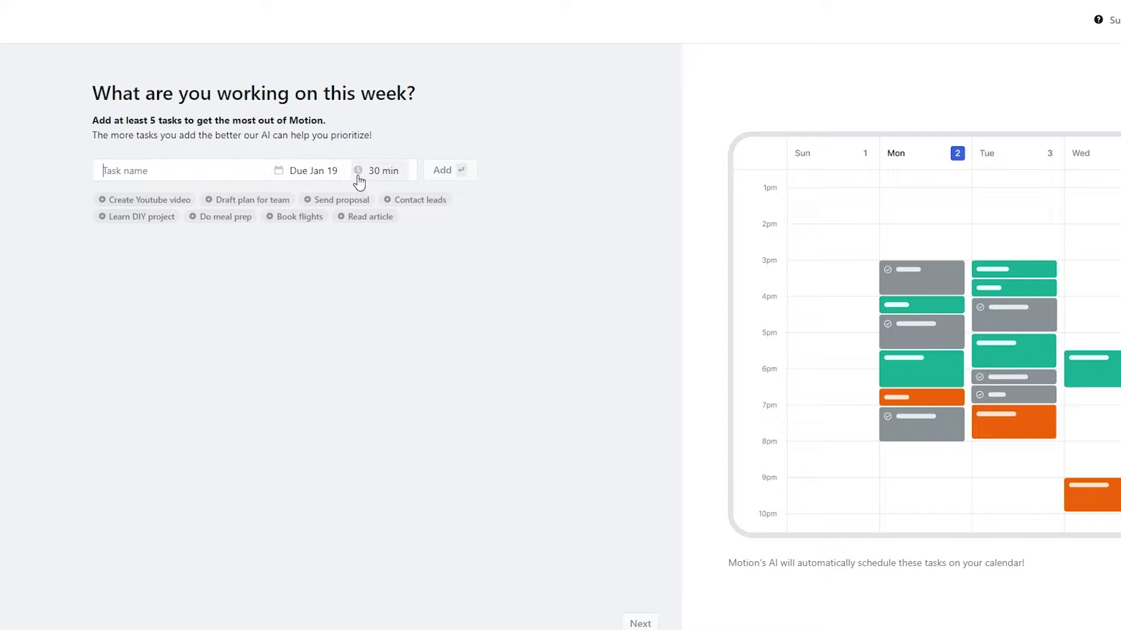
Add 'Finish Editing the Podcast' due Jan 18 lasting 2 hours, then continue
{"action": "left_click", "coordinate": [138, 201]}
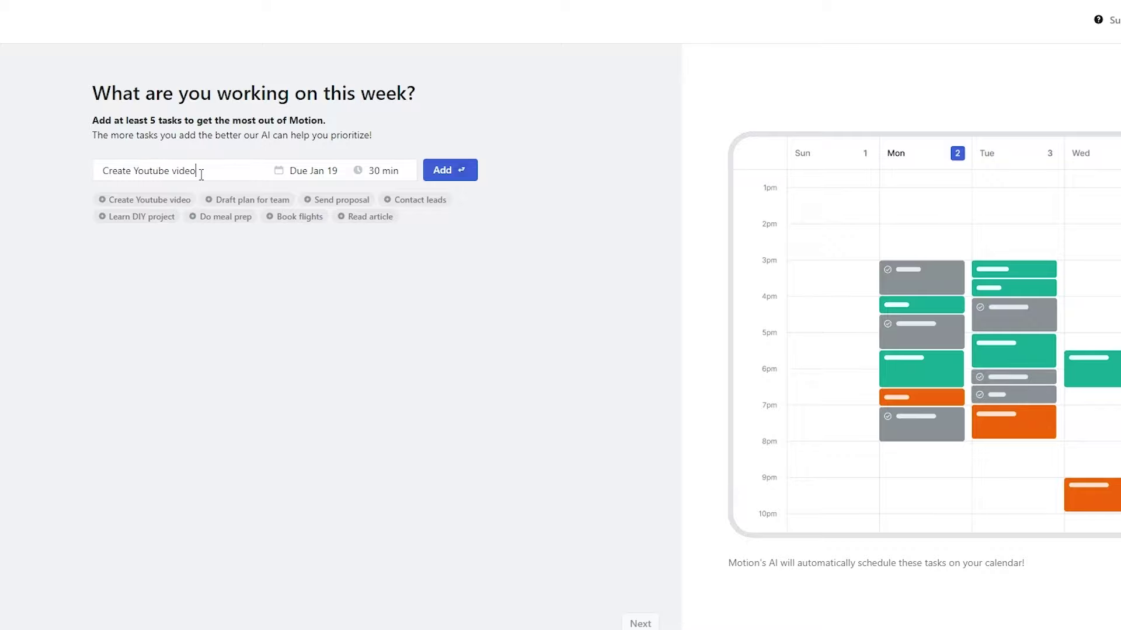
{"action": "key", "text": "ctrl+shift+Left"}
{"action": "key", "text": "ctrl+shift+Left"}
{"action": "key", "text": "ctrl+shift+Left"}
{"action": "type", "text": "Finish Editing the Podcast"}
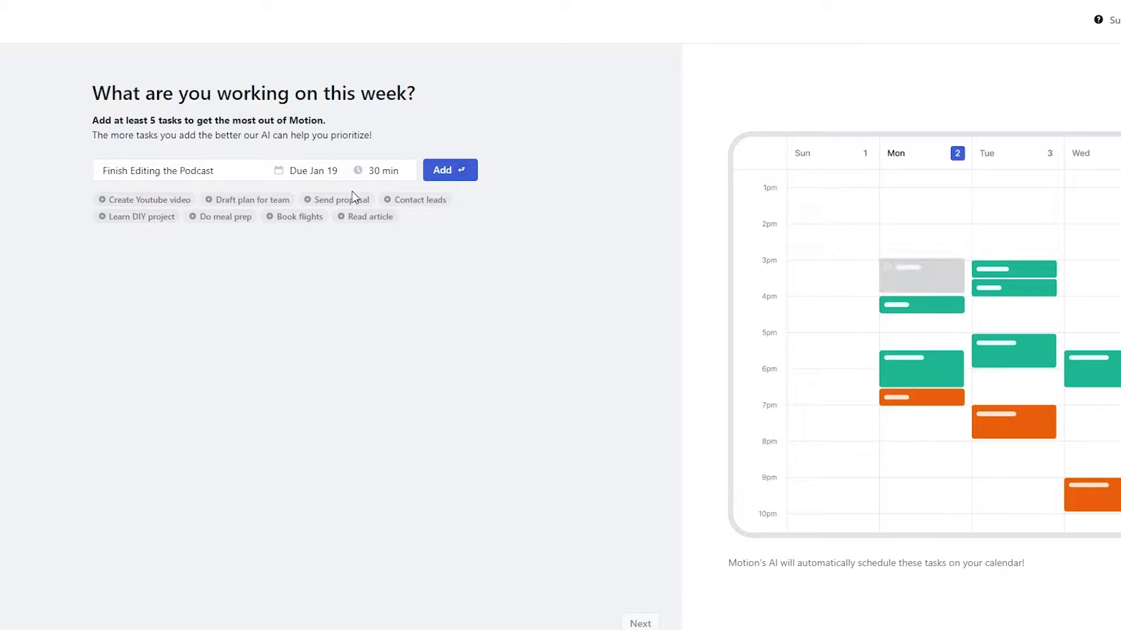
{"action": "left_click", "coordinate": [315, 171]}
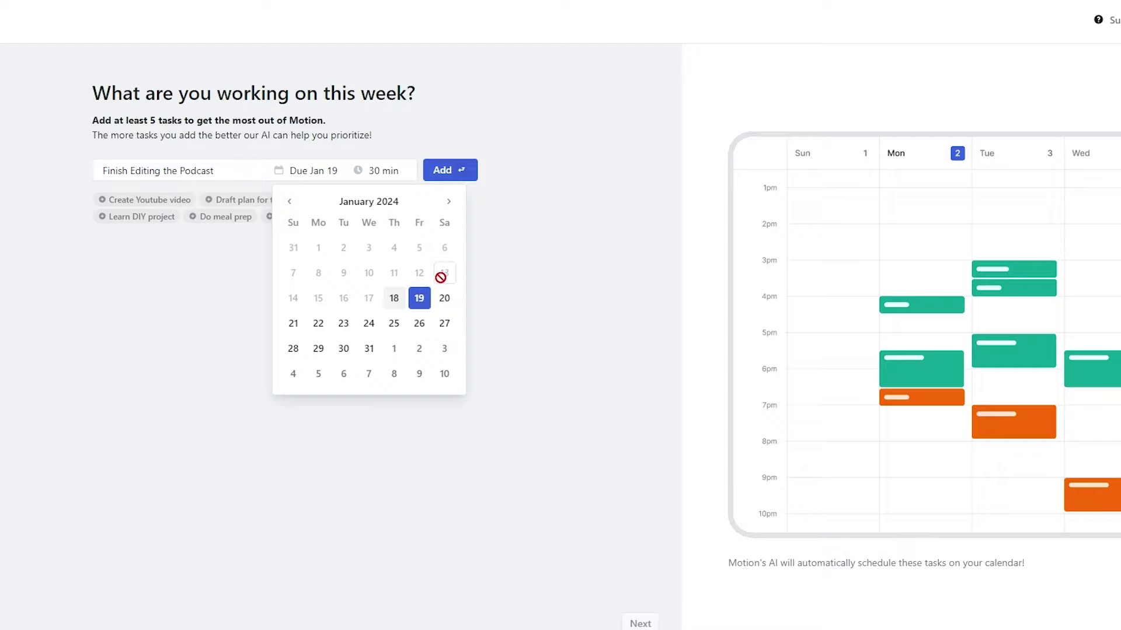
{"action": "left_click", "coordinate": [394, 298]}
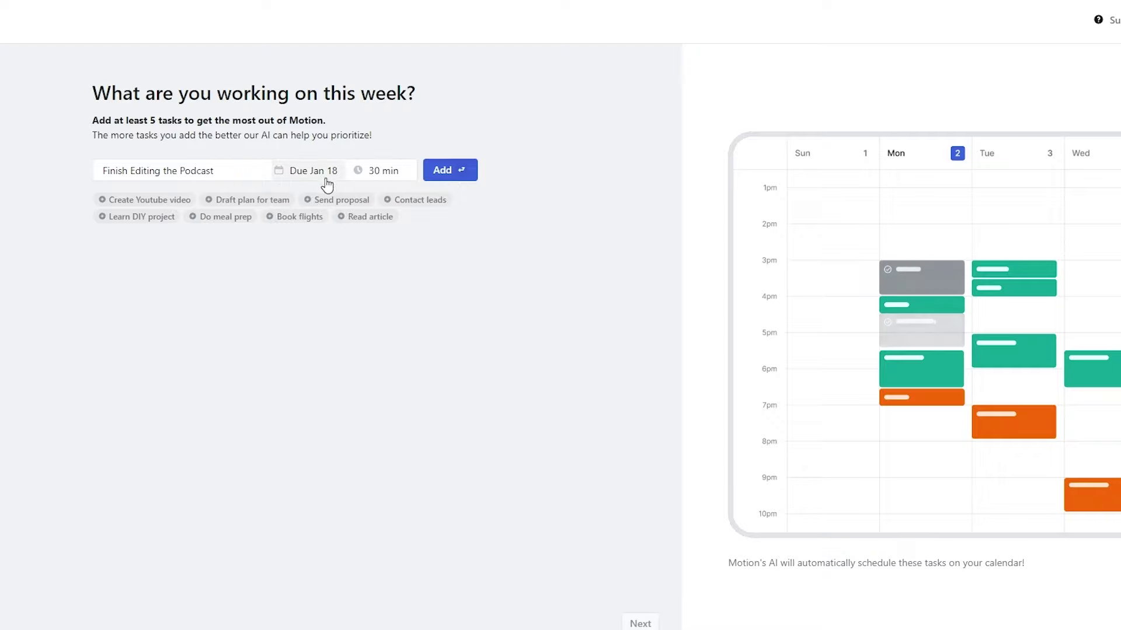
{"action": "left_click", "coordinate": [372, 171]}
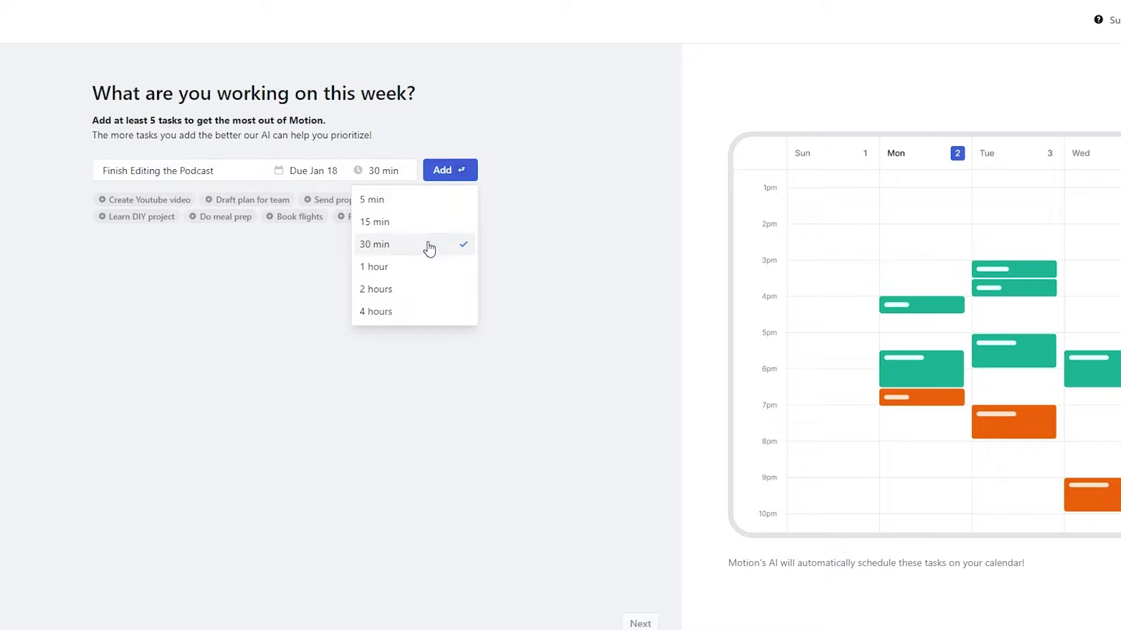
{"action": "left_click", "coordinate": [412, 290]}
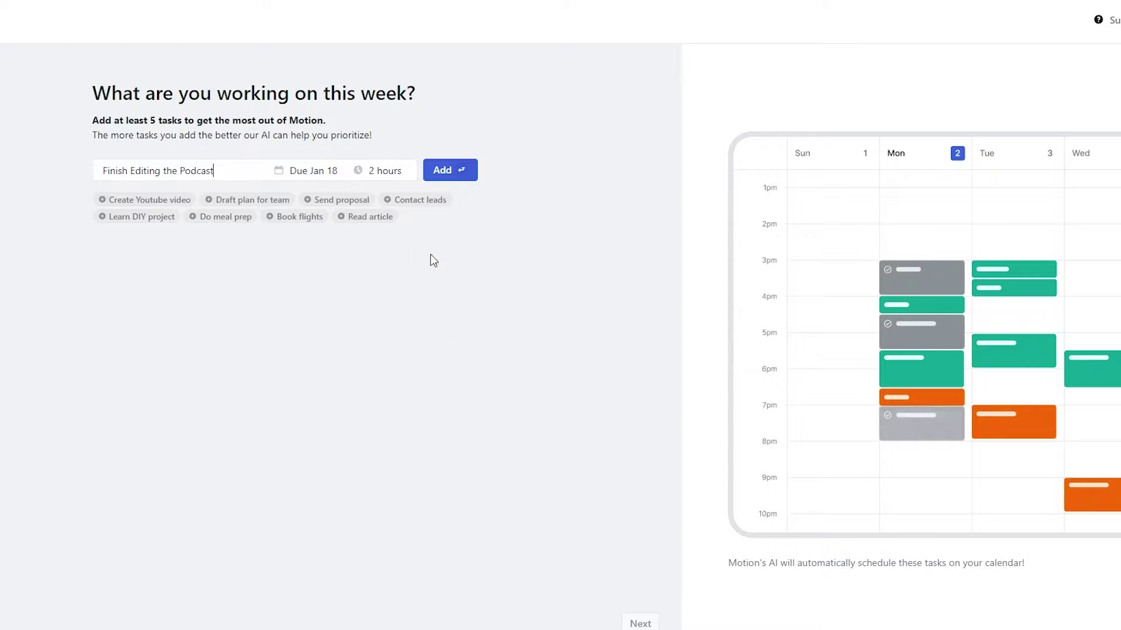
{"action": "left_click", "coordinate": [461, 173]}
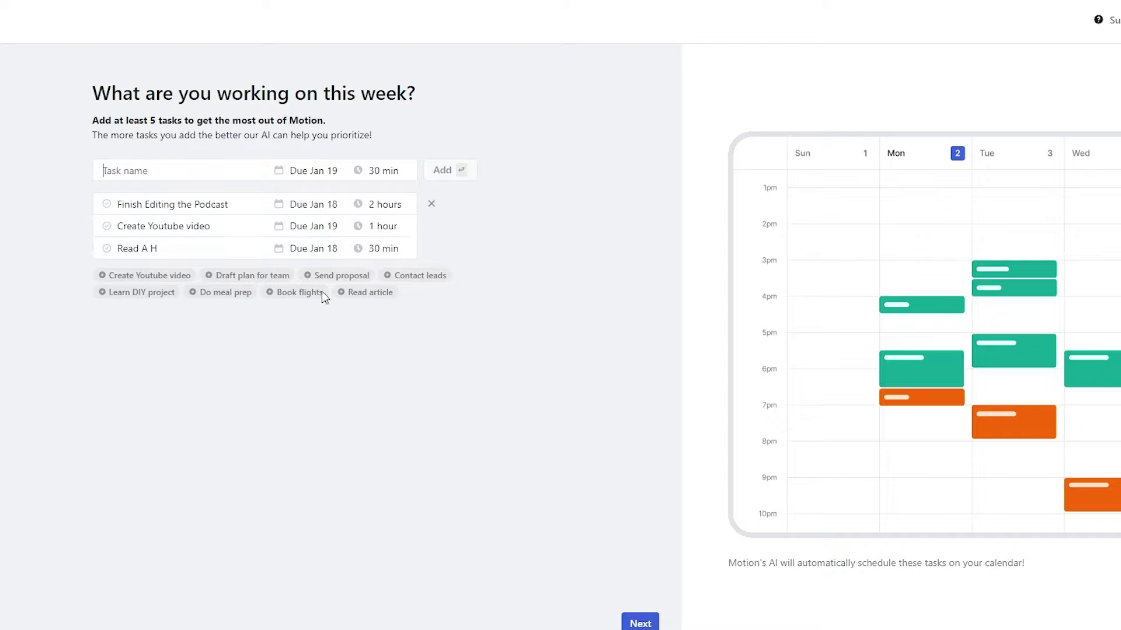
{"action": "left_click", "coordinate": [633, 624]}
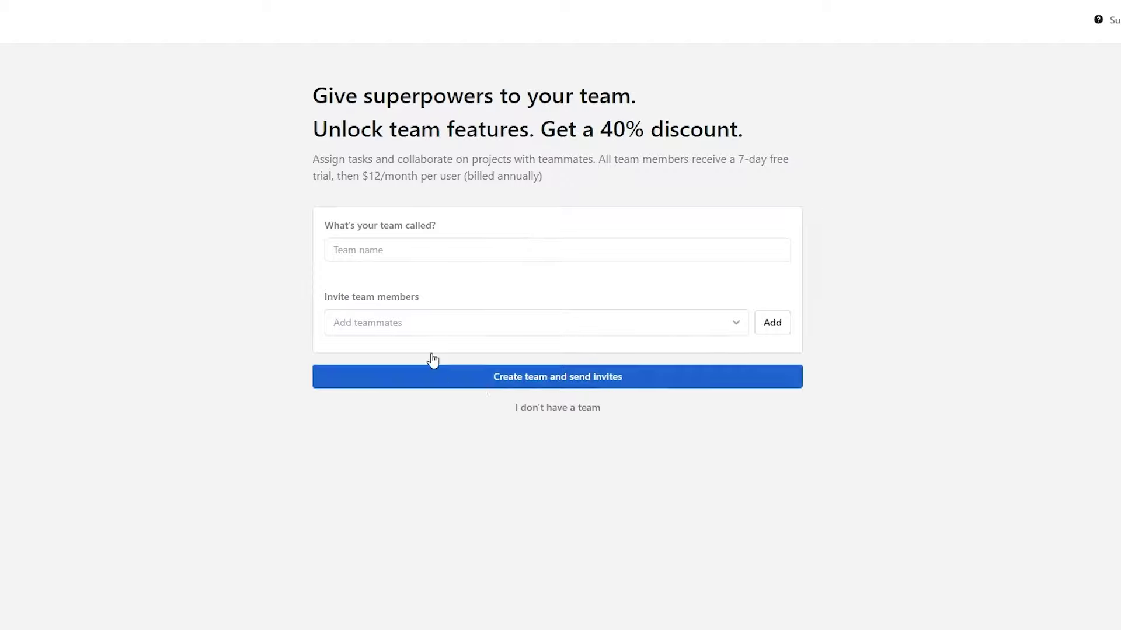
Skip team creation and compare the available theme cards
{"action": "left_click", "coordinate": [577, 420]}
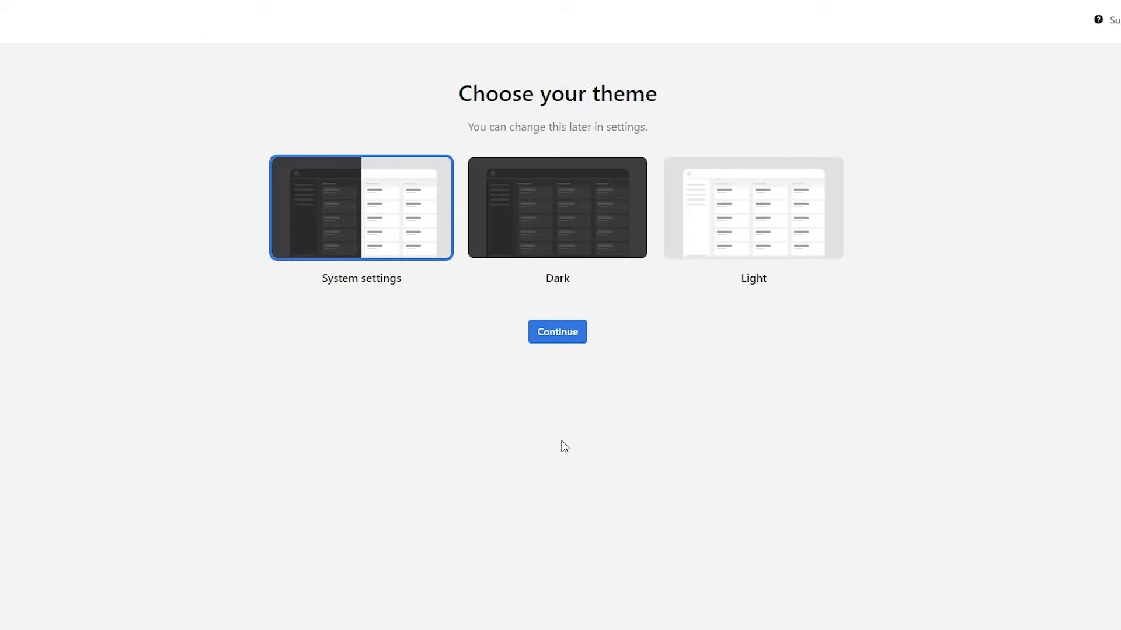
{"action": "left_click", "coordinate": [561, 204]}
{"action": "left_click", "coordinate": [749, 237]}
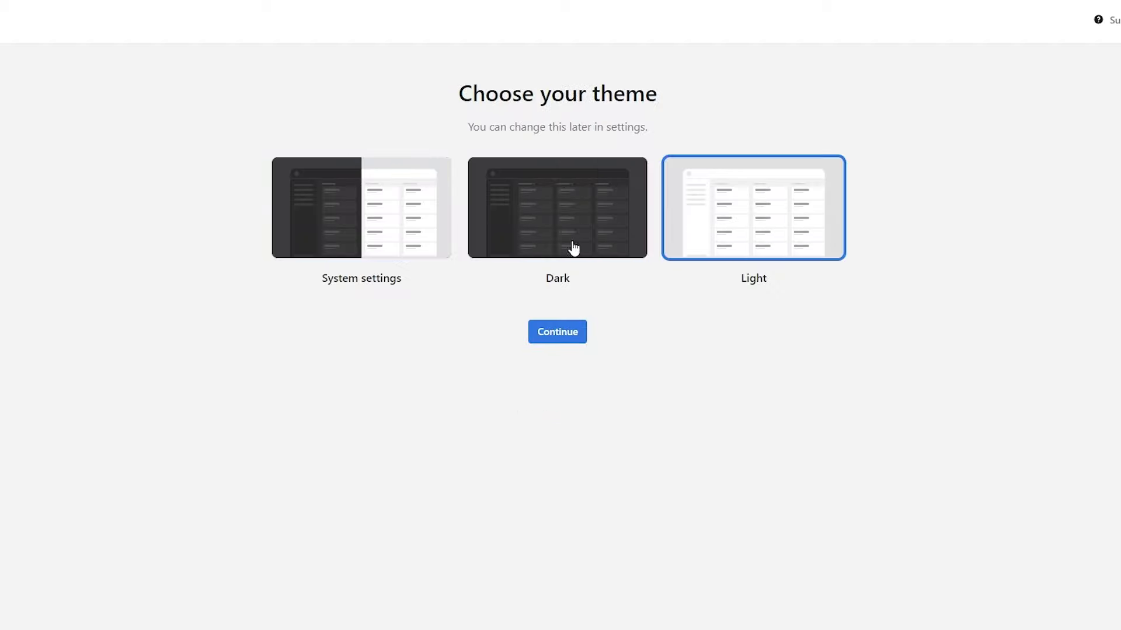
{"action": "left_click", "coordinate": [379, 221]}
Finish onboarding with the Dark theme, glance at Projects, and return to the week calendar
{"action": "left_click", "coordinate": [628, 233]}
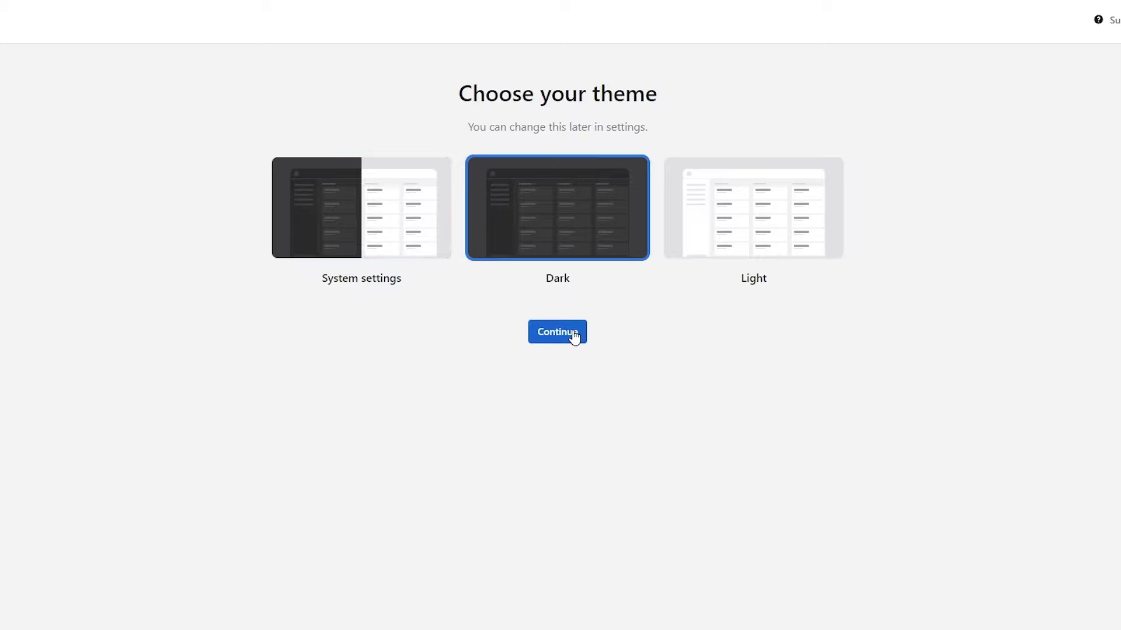
{"action": "left_click", "coordinate": [574, 333]}
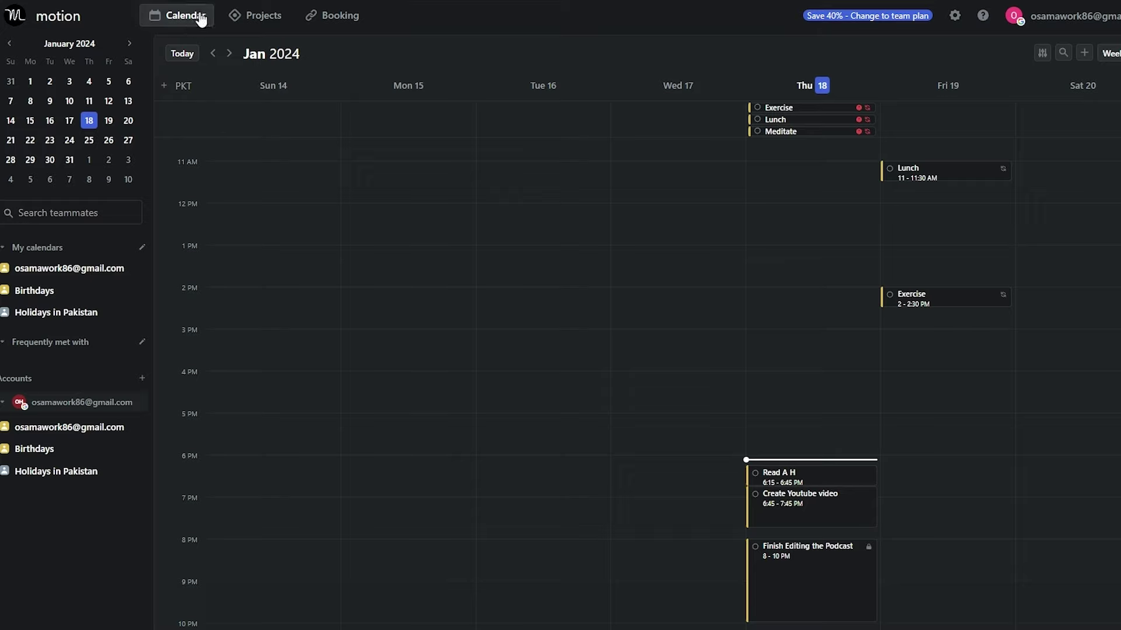
{"action": "left_click", "coordinate": [245, 23]}
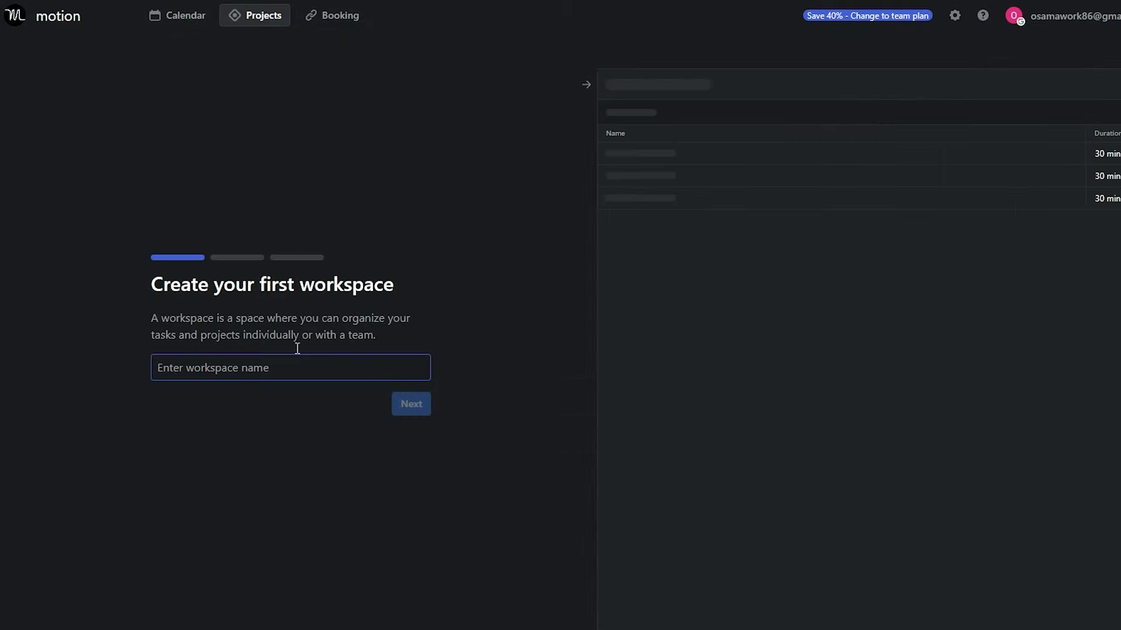
{"action": "left_click", "coordinate": [193, 21]}
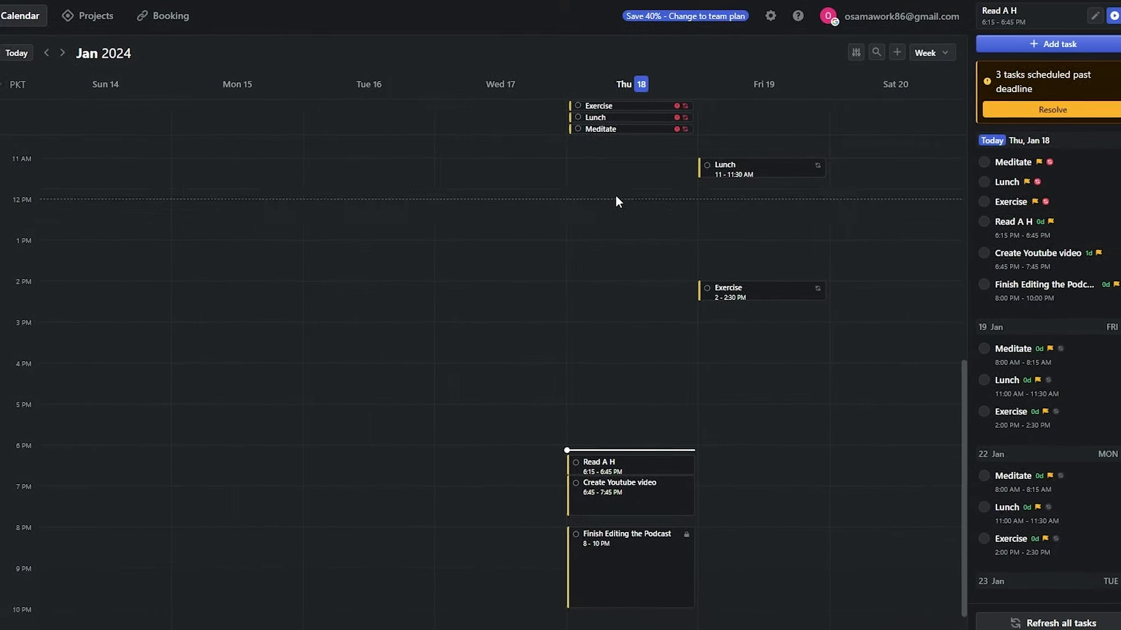
Check Meditate's details, then move Finish Editing the Podcast to 9–11 PM Thursday
{"action": "left_click", "coordinate": [611, 129]}
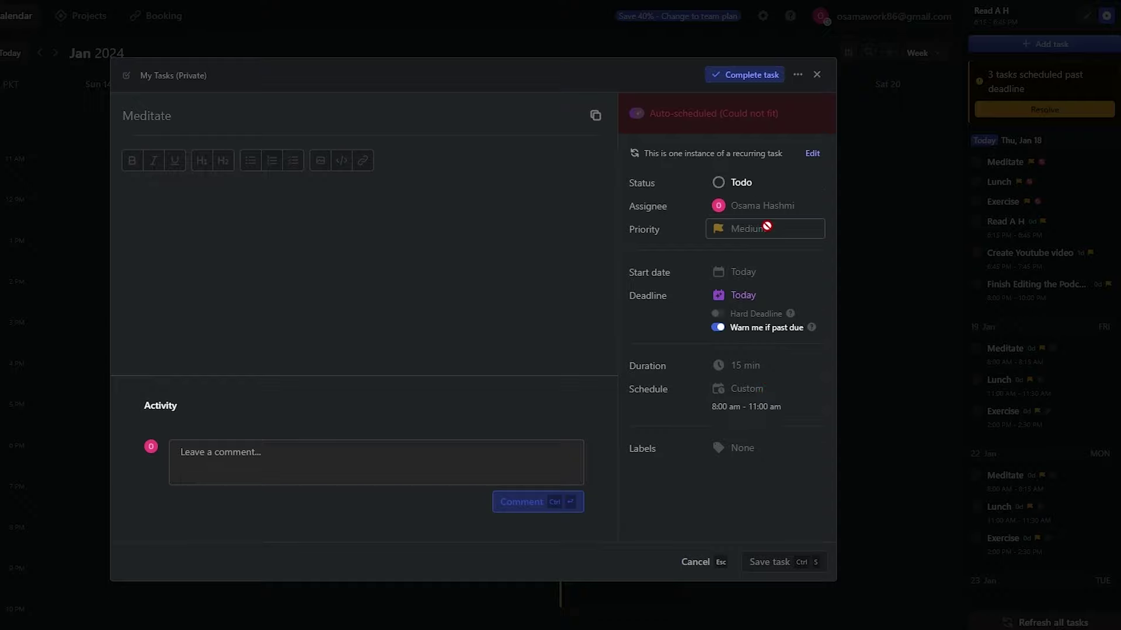
{"action": "left_click", "coordinate": [817, 75]}
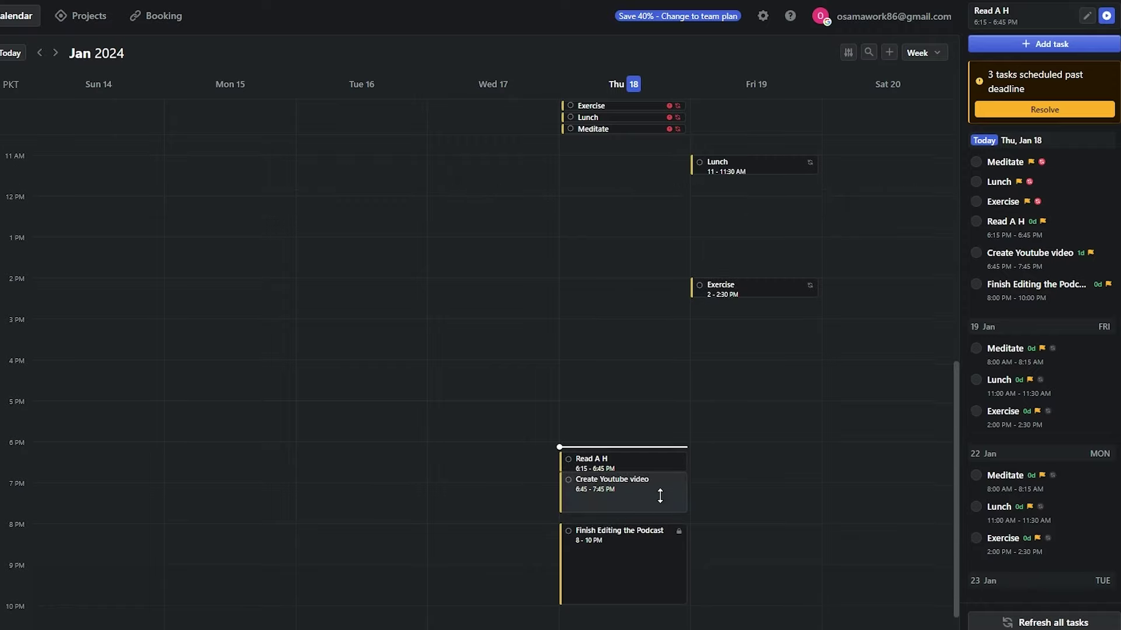
{"action": "scroll", "coordinate": [660, 495], "scroll_direction": "down", "scroll_amount": 1}
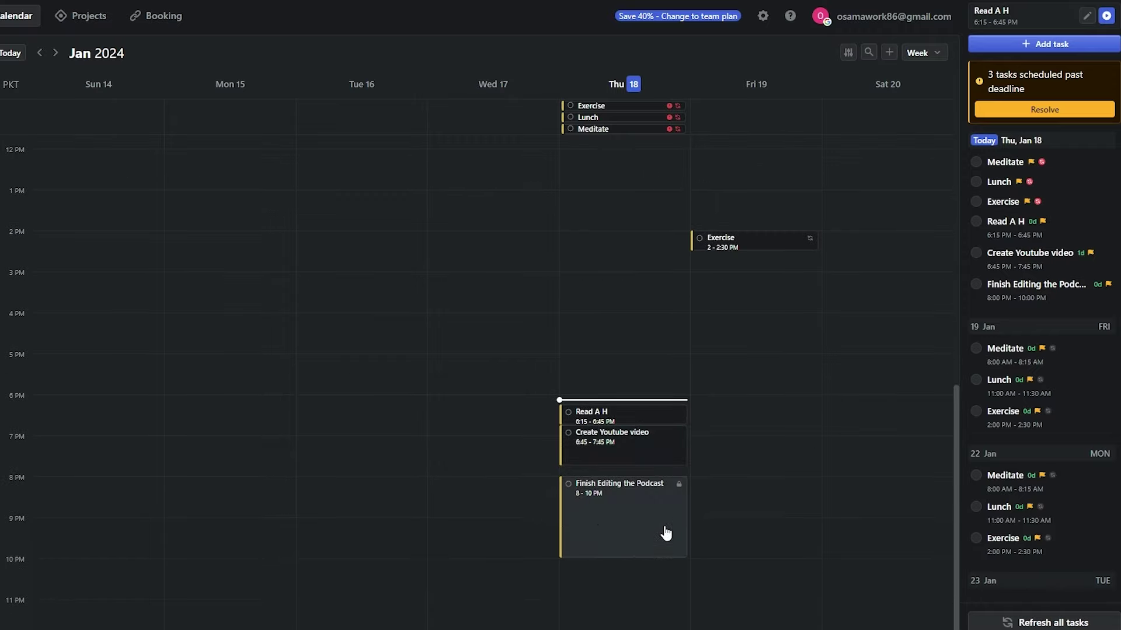
{"action": "left_click_drag", "start_coordinate": [653, 523], "coordinate": [653, 557]}
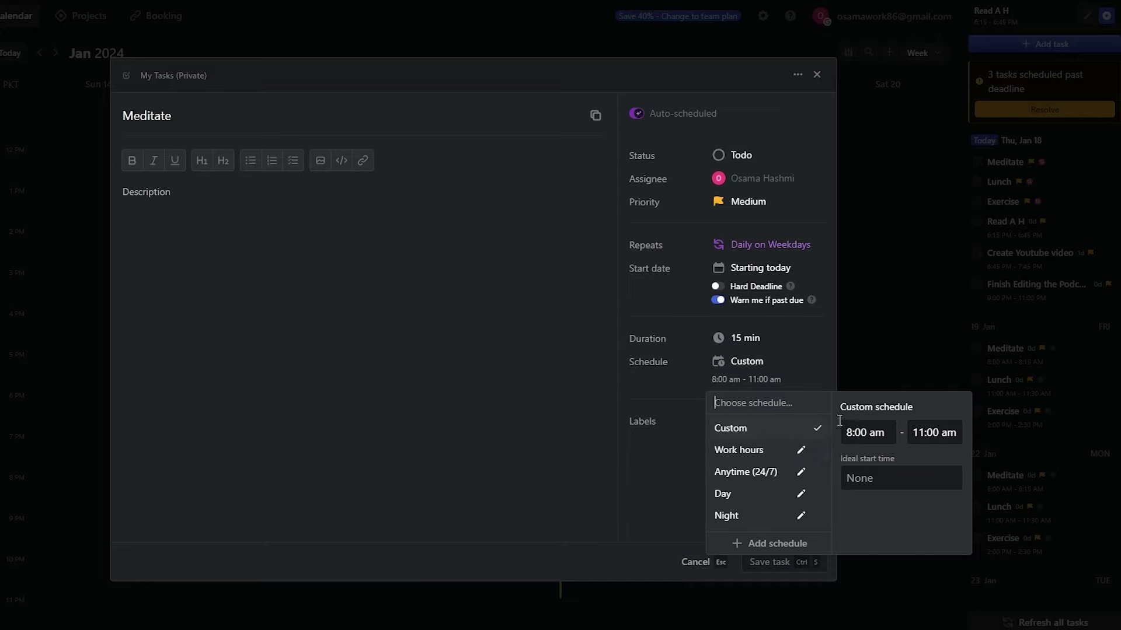
Give Meditate a custom 1:00 pm–1:30 pm schedule window and save it
{"action": "left_click", "coordinate": [858, 434]}
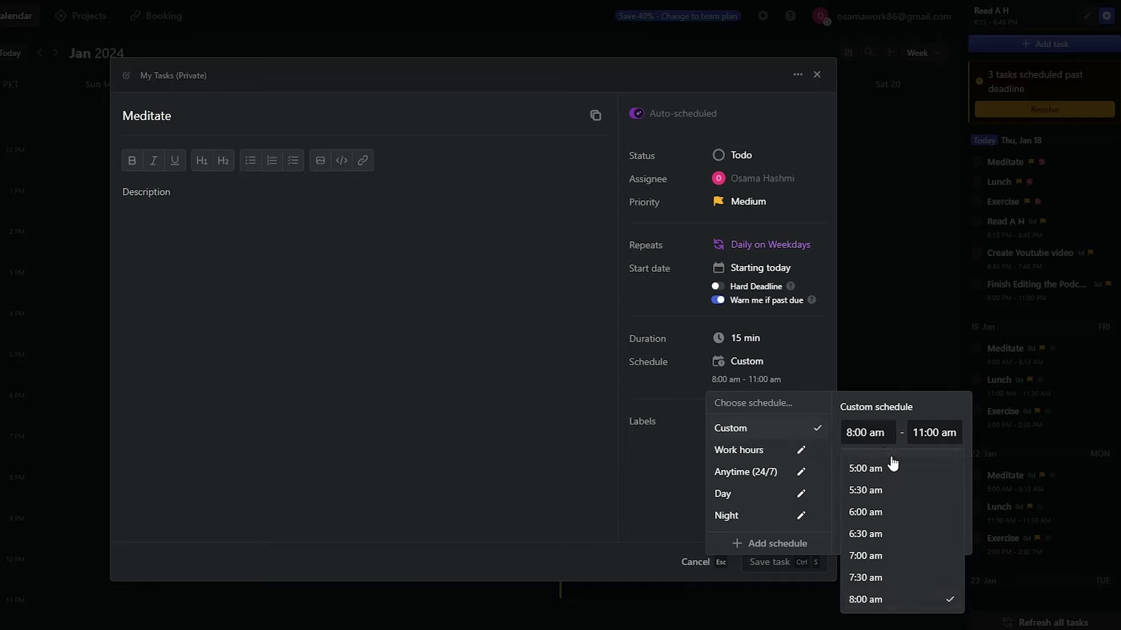
{"action": "scroll", "coordinate": [886, 565], "scroll_direction": "down", "scroll_amount": 5}
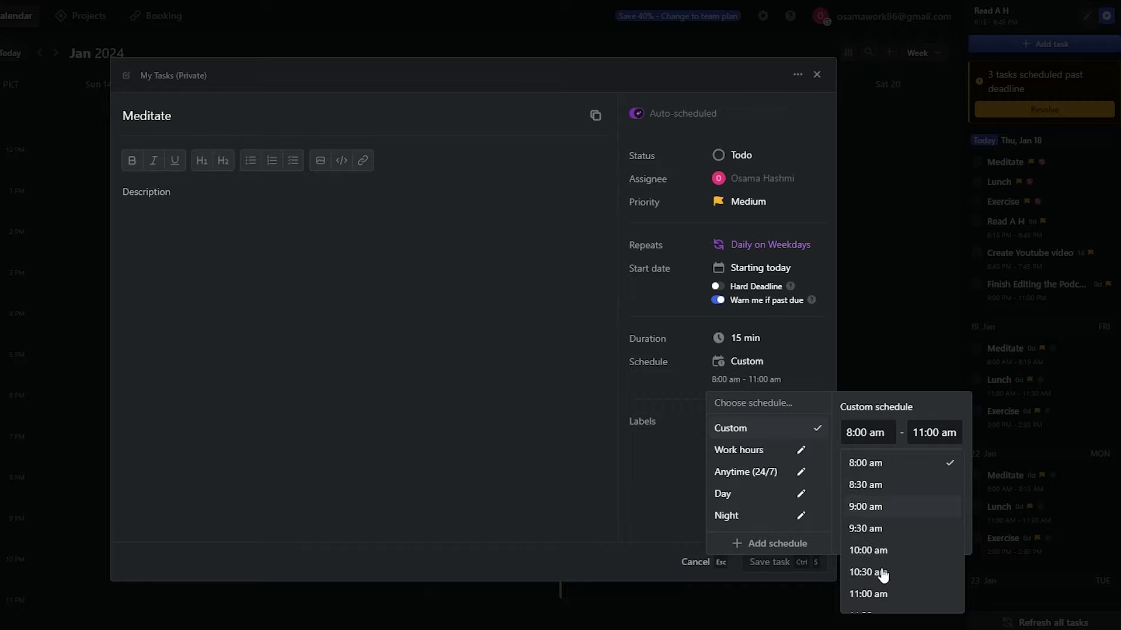
{"action": "left_click", "coordinate": [886, 555]}
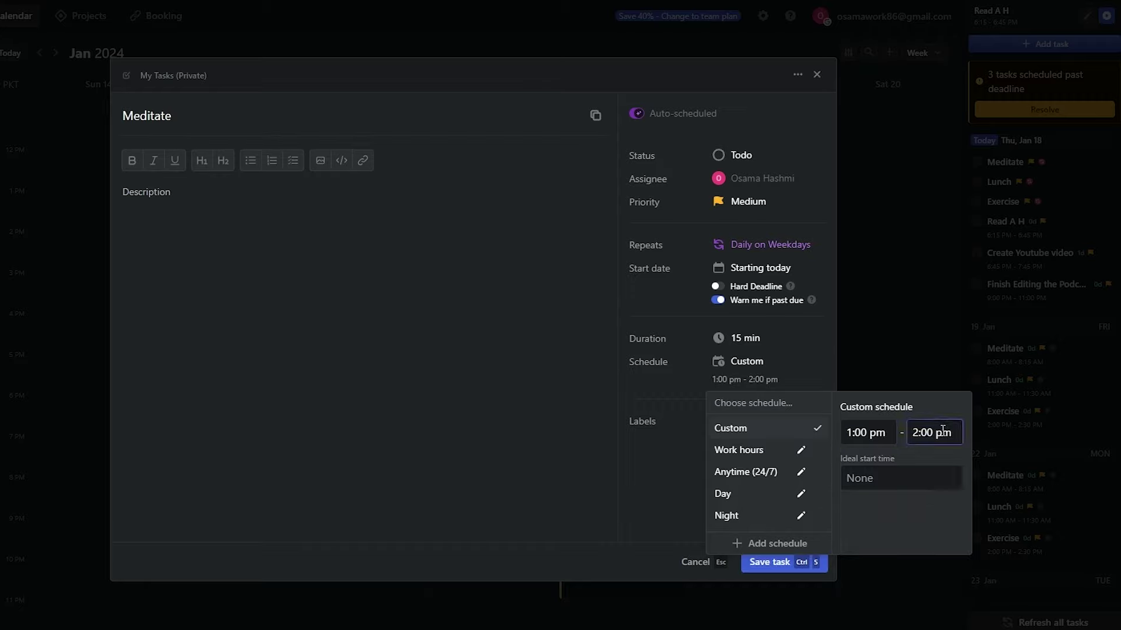
{"action": "left_click", "coordinate": [934, 433]}
{"action": "scroll", "coordinate": [934, 555], "scroll_direction": "down", "scroll_amount": 2}
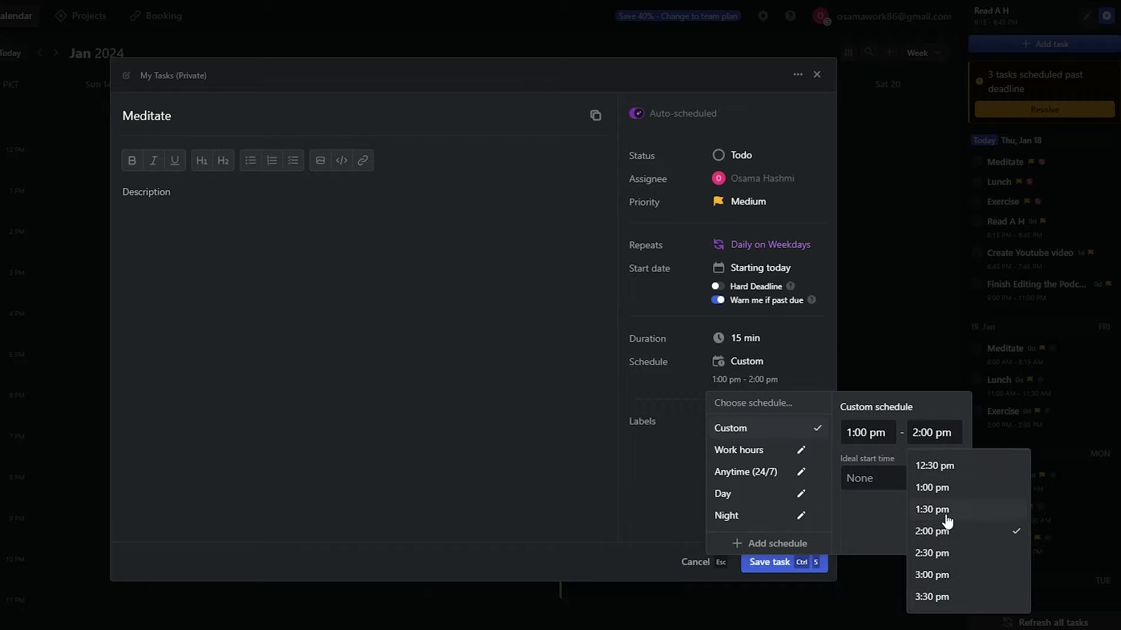
{"action": "left_click", "coordinate": [928, 509]}
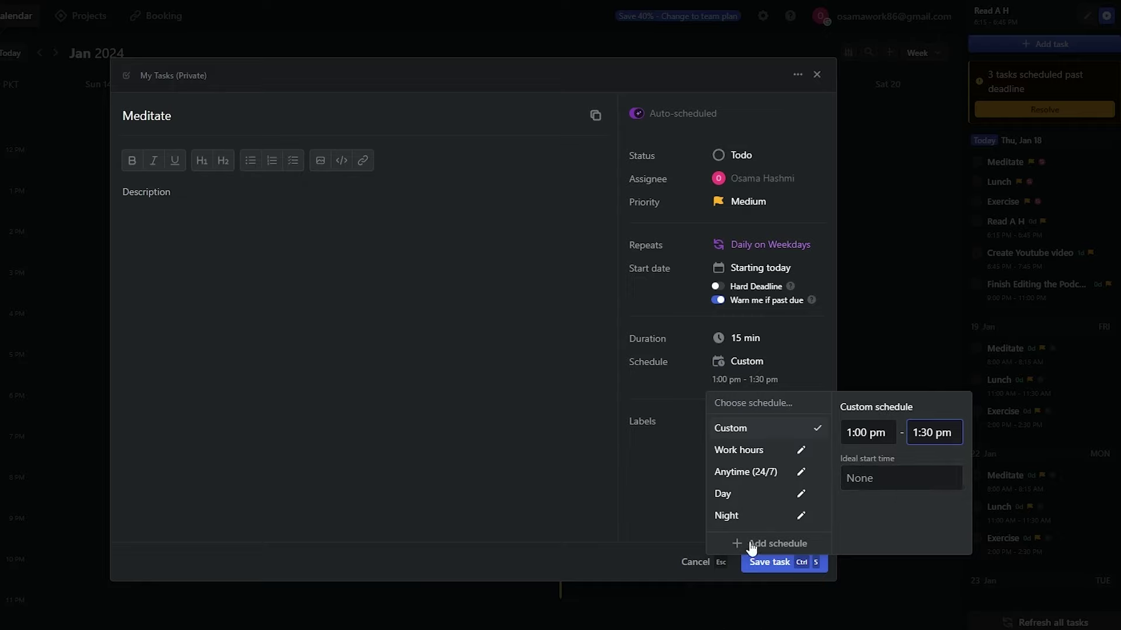
{"action": "left_click", "coordinate": [644, 470]}
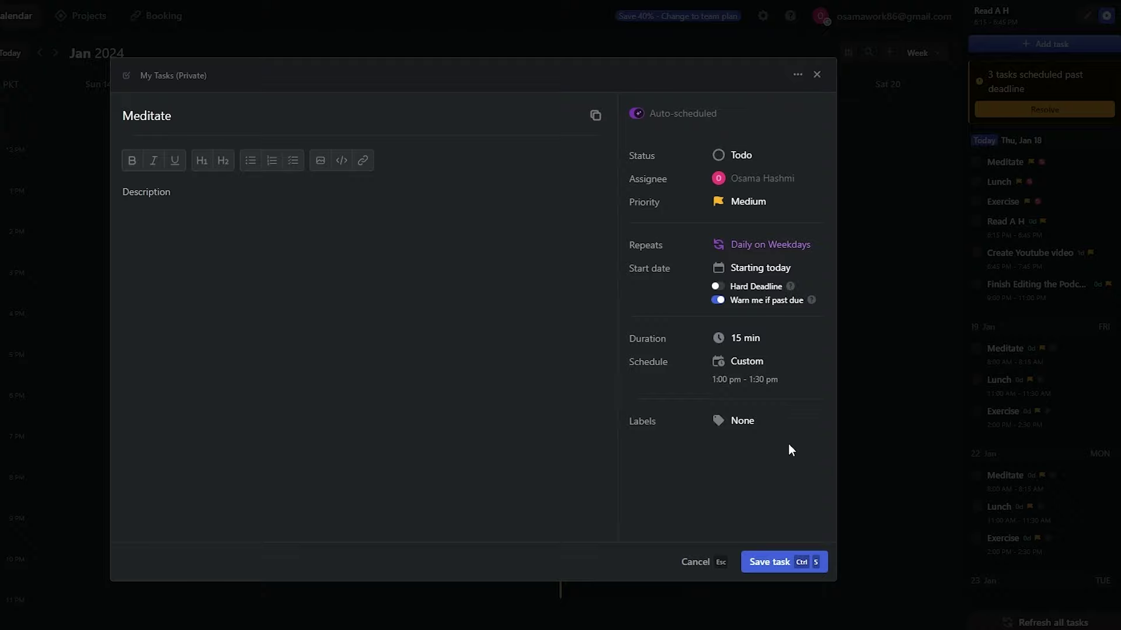
{"action": "left_click", "coordinate": [781, 562]}
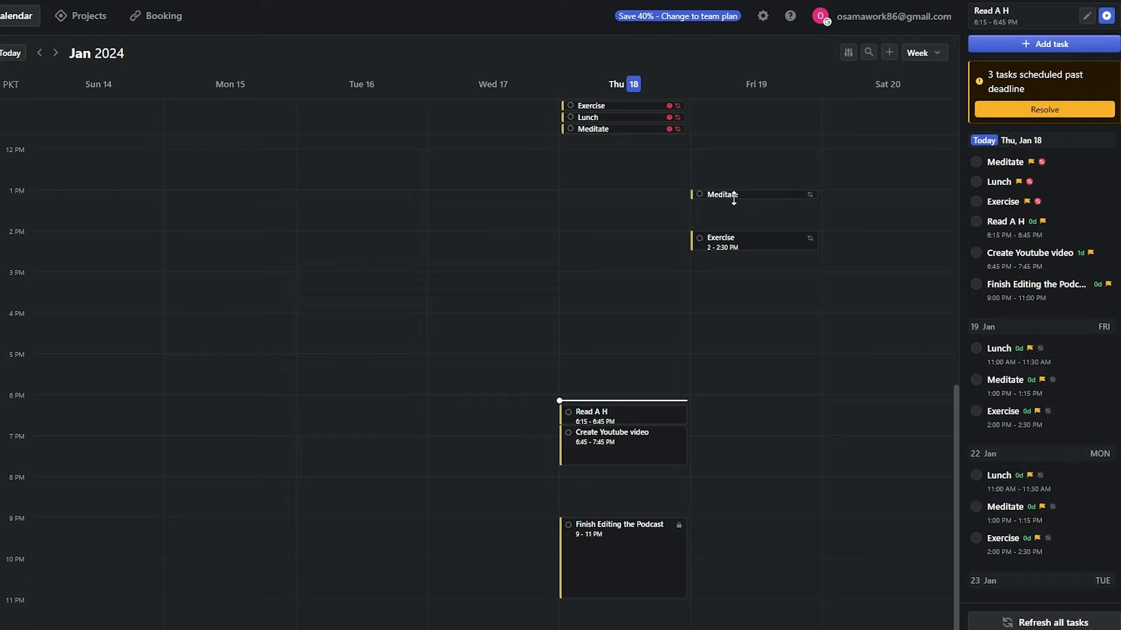
{"action": "scroll", "coordinate": [645, 166], "scroll_direction": "up", "scroll_amount": 3}
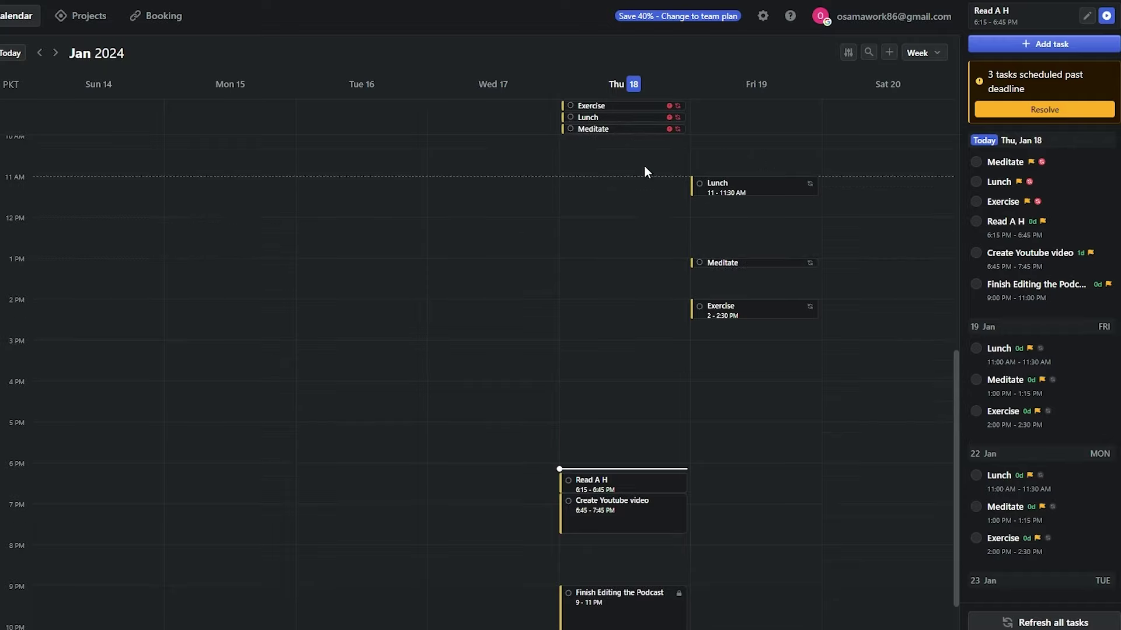
Set the recurring Lunch task's custom schedule window to start at 3:00 pm
{"action": "left_click", "coordinate": [611, 117]}
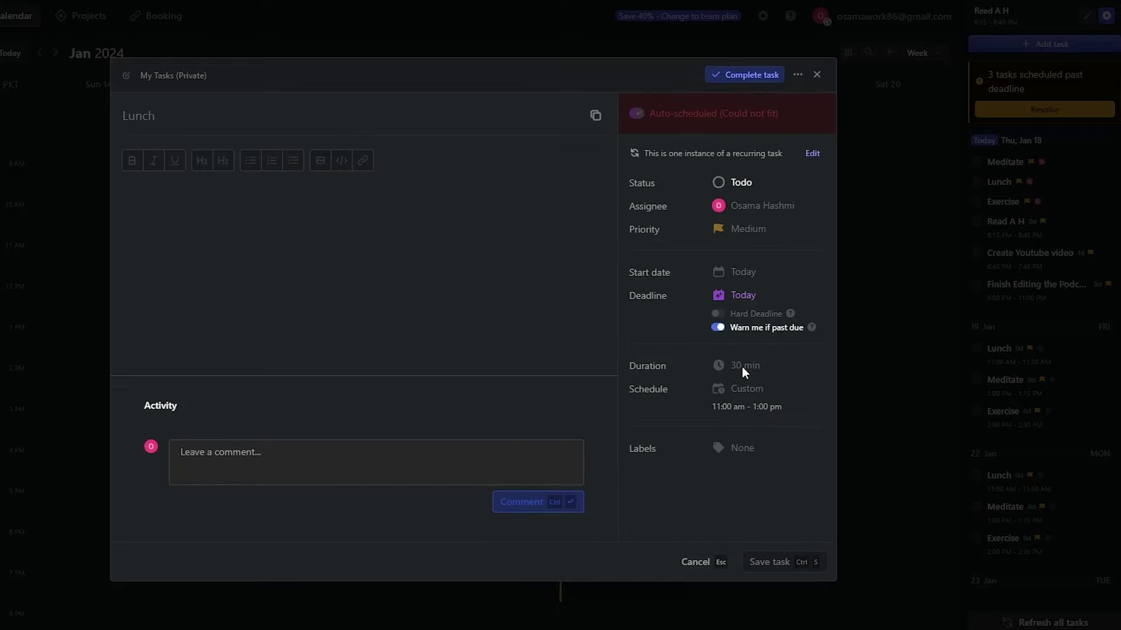
{"action": "left_click", "coordinate": [813, 155]}
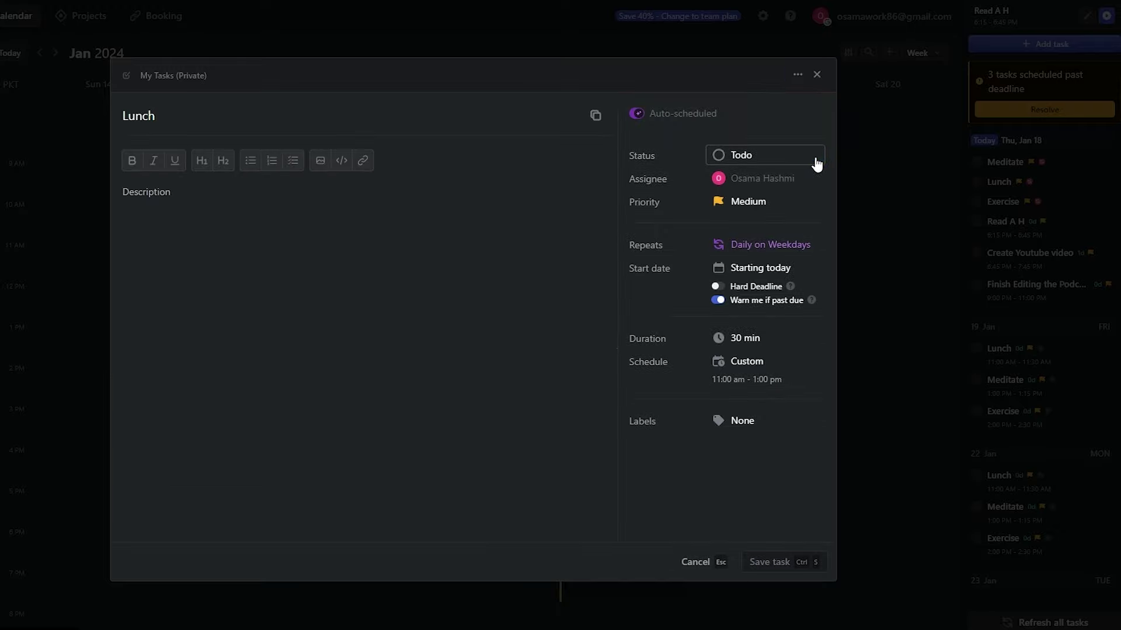
{"action": "left_click", "coordinate": [753, 362]}
{"action": "left_click", "coordinate": [856, 435]}
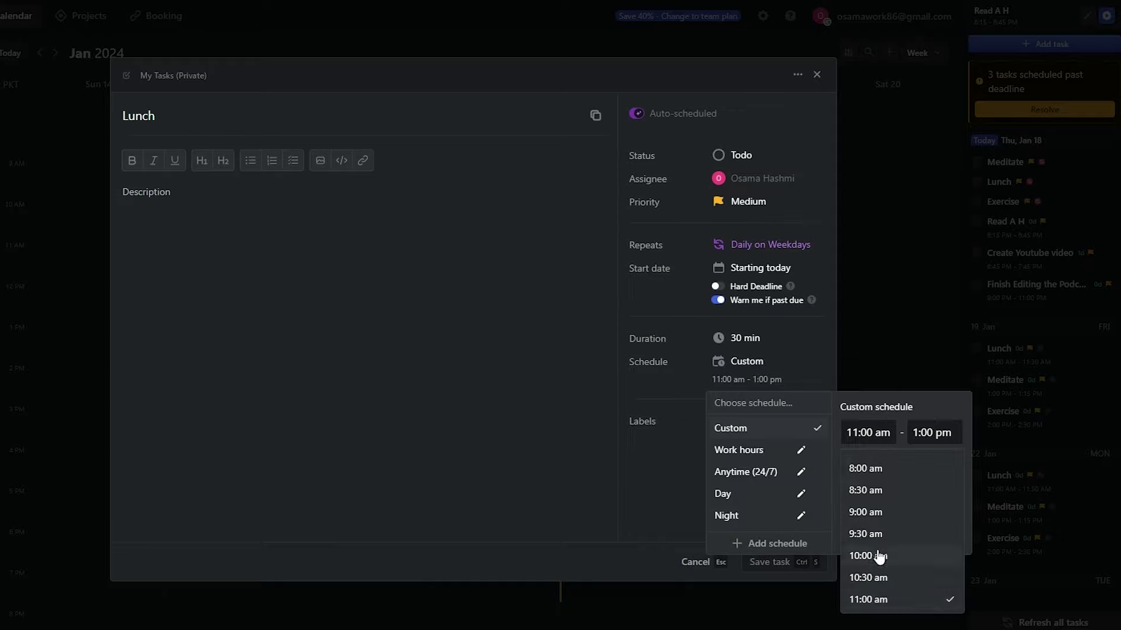
{"action": "scroll", "coordinate": [879, 557], "scroll_direction": "down", "scroll_amount": 4}
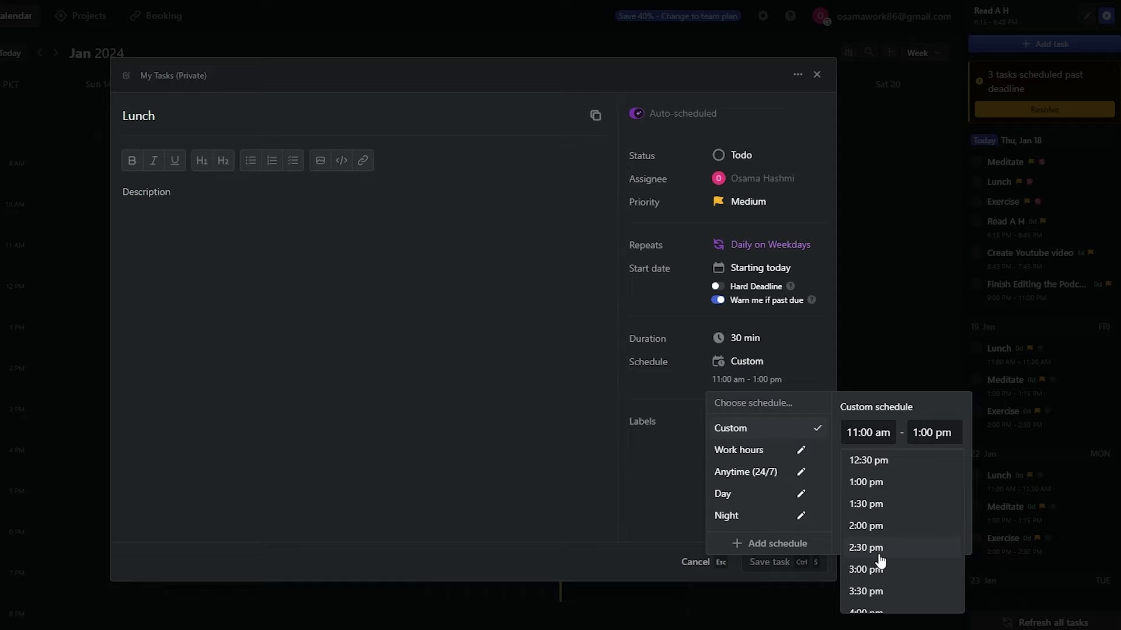
{"action": "left_click", "coordinate": [879, 570]}
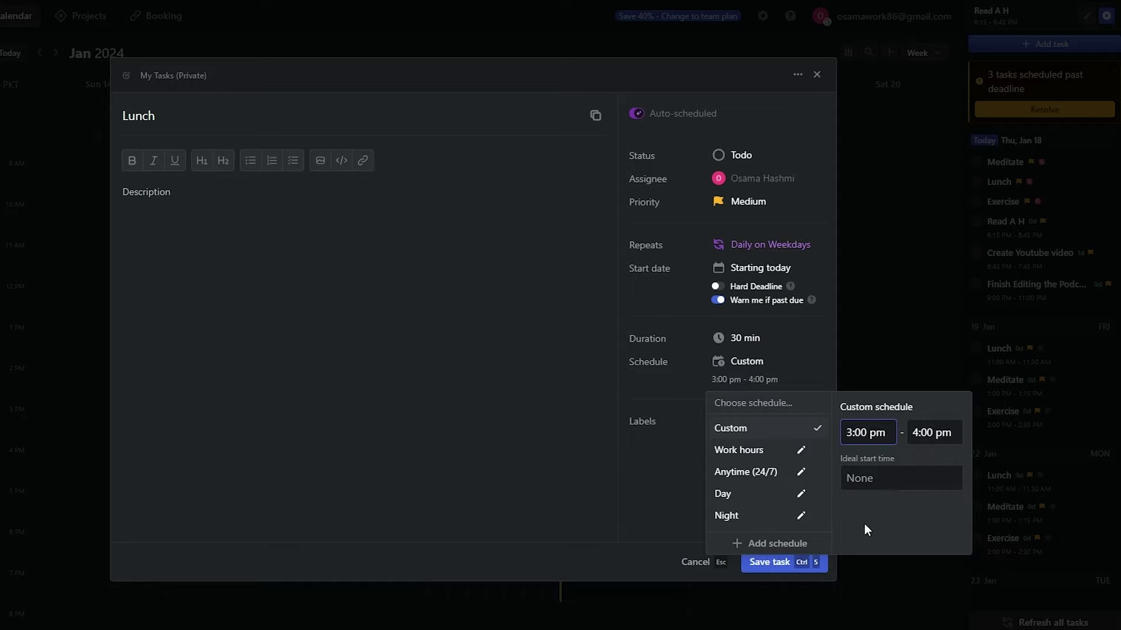
{"action": "left_click", "coordinate": [751, 563]}
{"action": "left_click", "coordinate": [753, 562]}
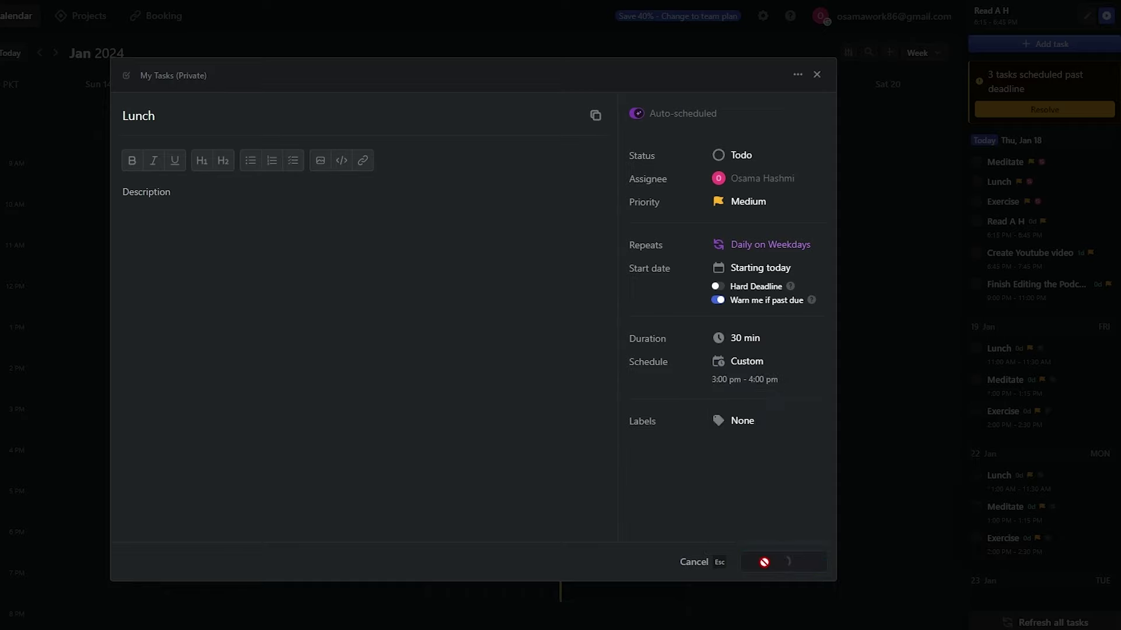
Add Sunday and Saturday to Lunch's repeat days and save the task
{"action": "left_click", "coordinate": [750, 246]}
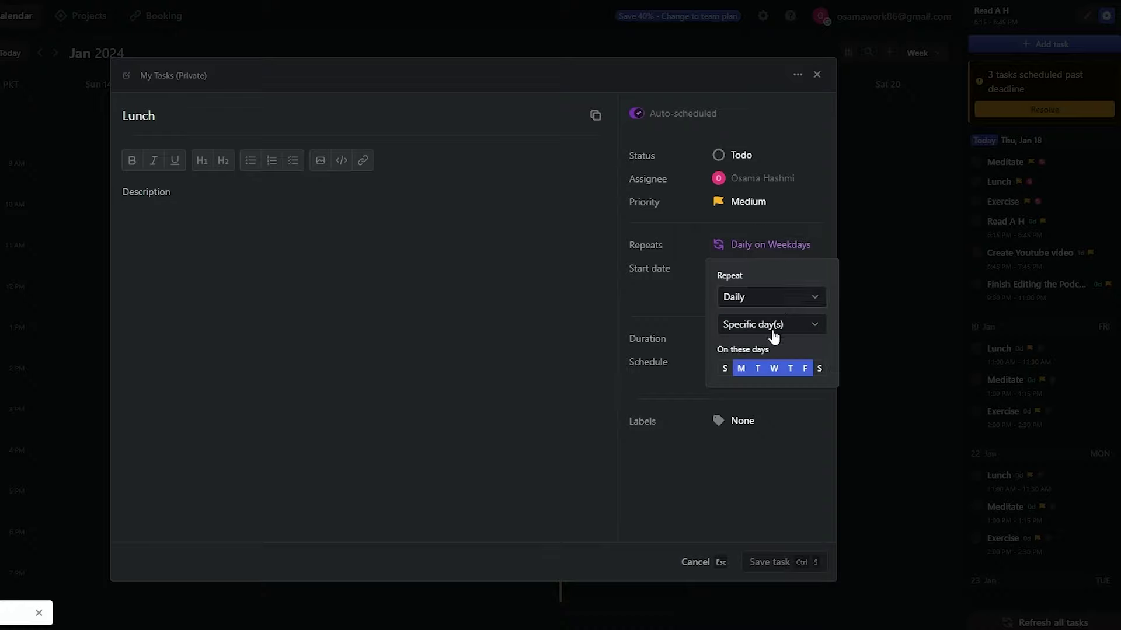
{"action": "left_click", "coordinate": [726, 370]}
{"action": "left_click", "coordinate": [819, 409]}
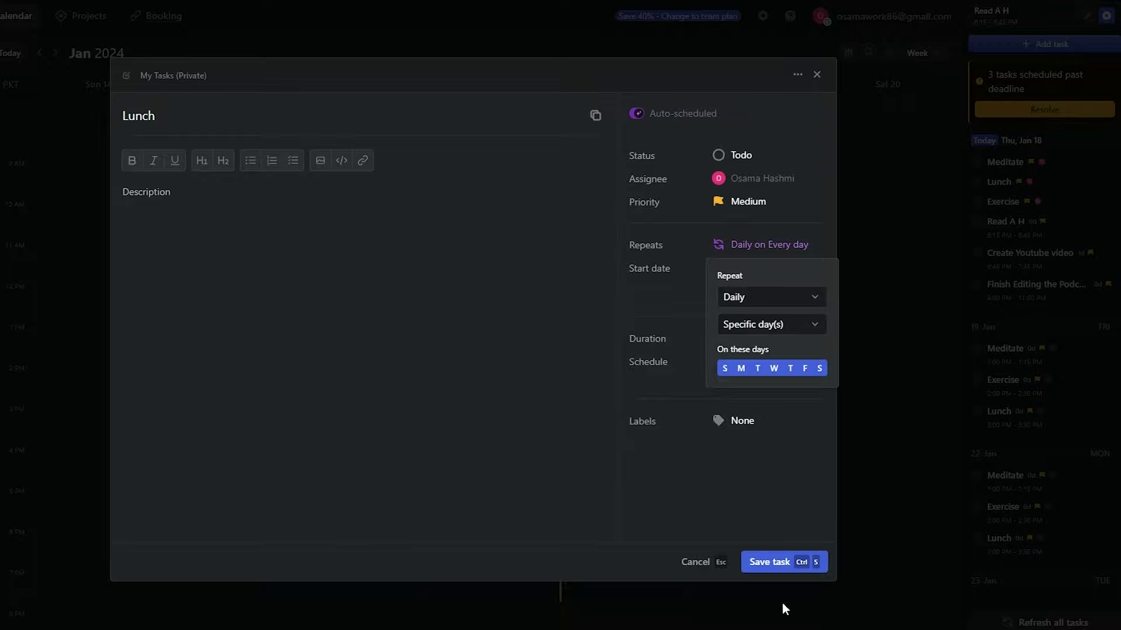
{"action": "left_click", "coordinate": [771, 564]}
{"action": "left_click", "coordinate": [771, 564]}
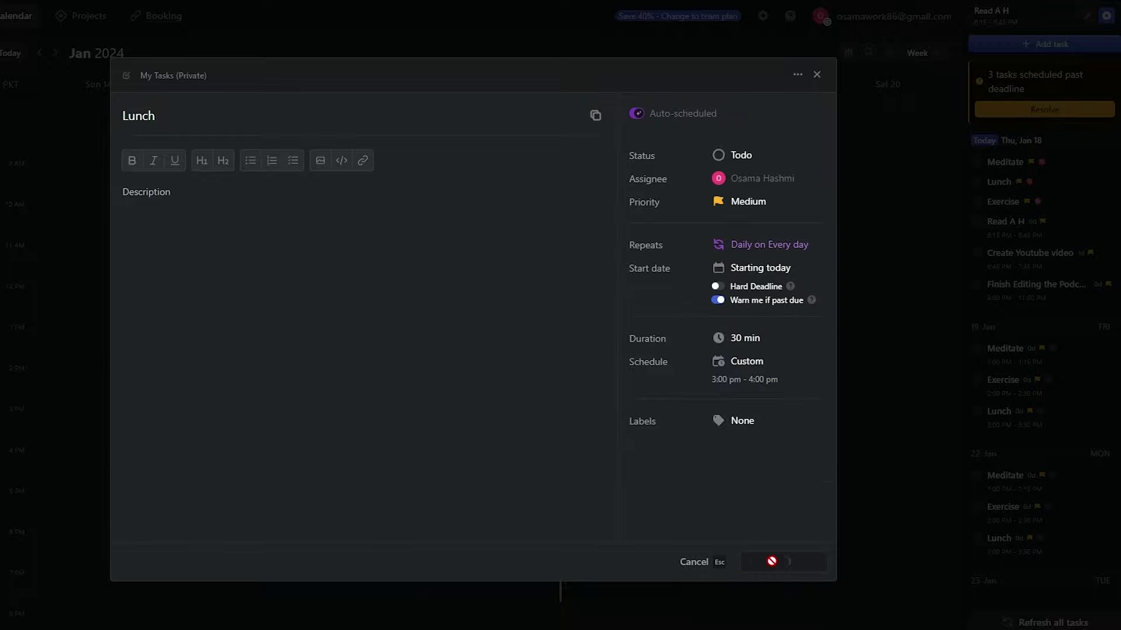
{"action": "scroll", "coordinate": [798, 182], "scroll_direction": "down", "scroll_amount": 3}
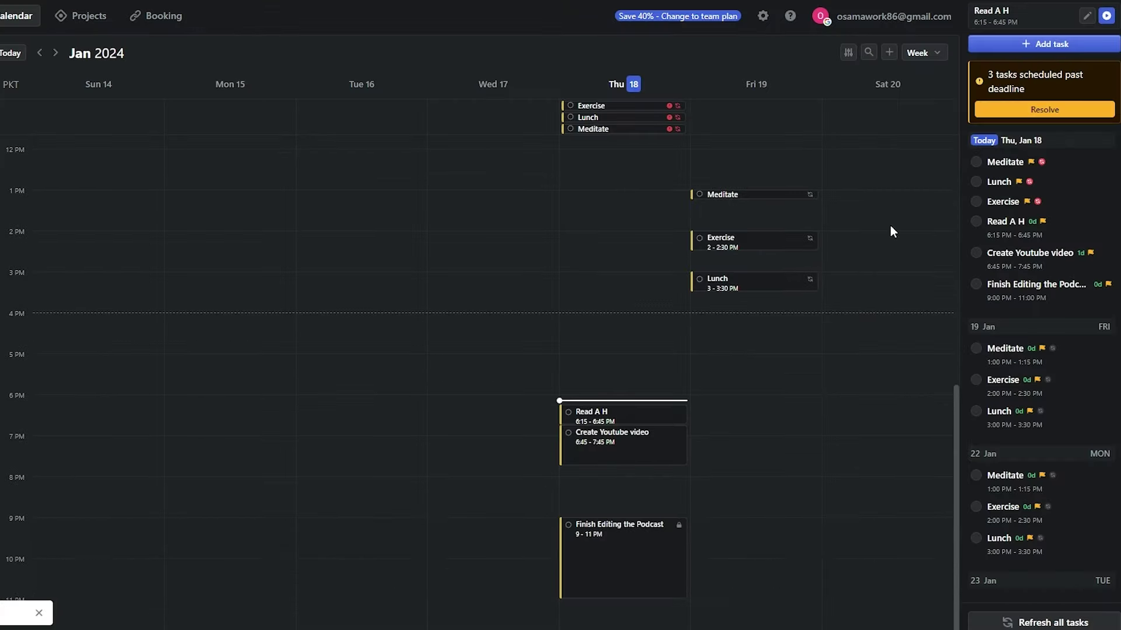
Check Lunch on next week's calendar, return to this week, and open the Exercise task
{"action": "left_click", "coordinate": [54, 52]}
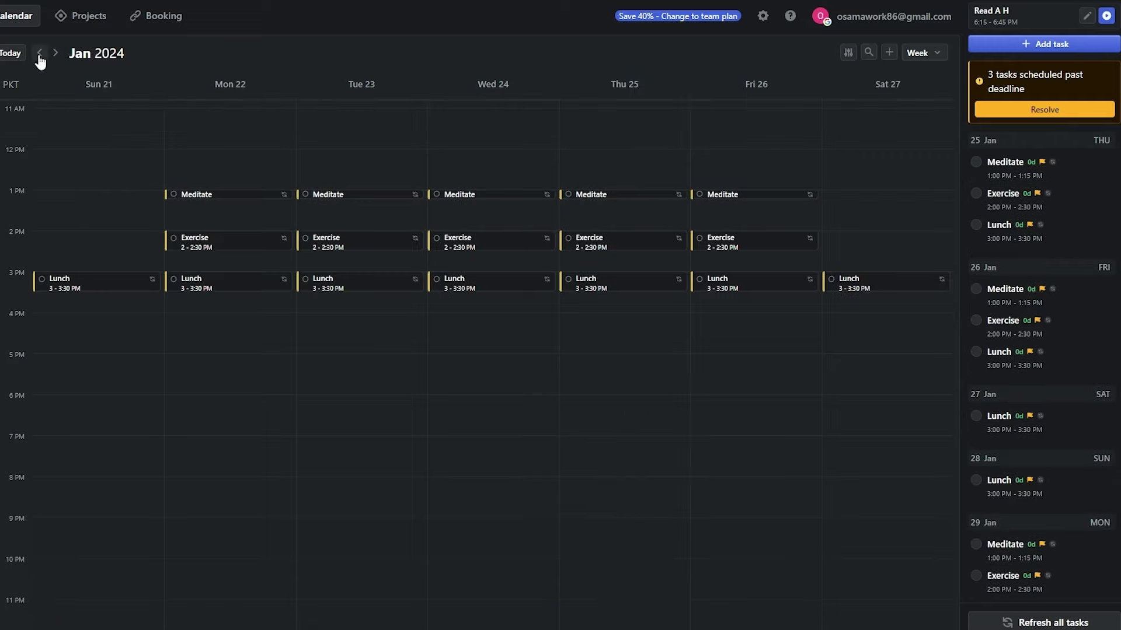
{"action": "left_click", "coordinate": [39, 56]}
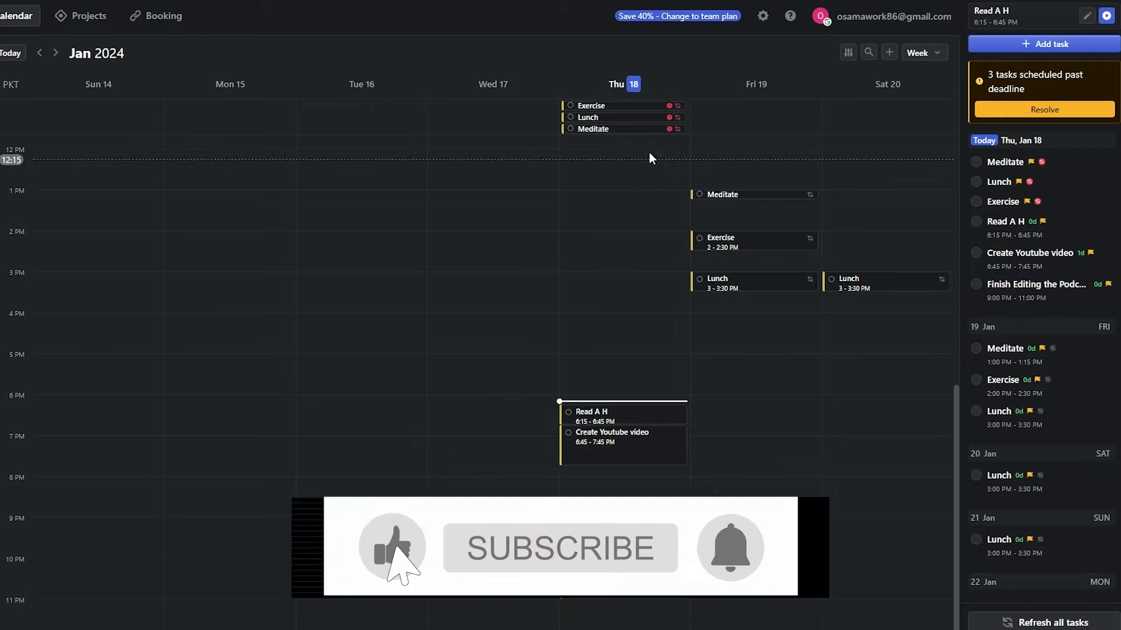
{"action": "left_click", "coordinate": [621, 108]}
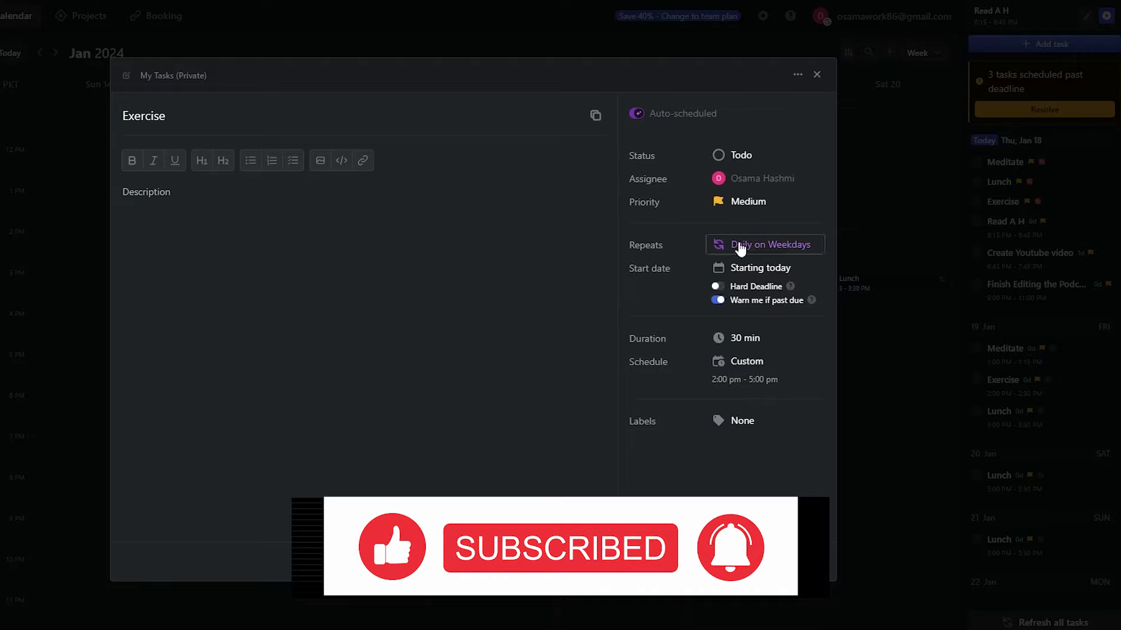
Make the Exercise task repeat every day
{"action": "left_click", "coordinate": [740, 248]}
{"action": "left_click", "coordinate": [753, 325]}
{"action": "left_click", "coordinate": [772, 430]}
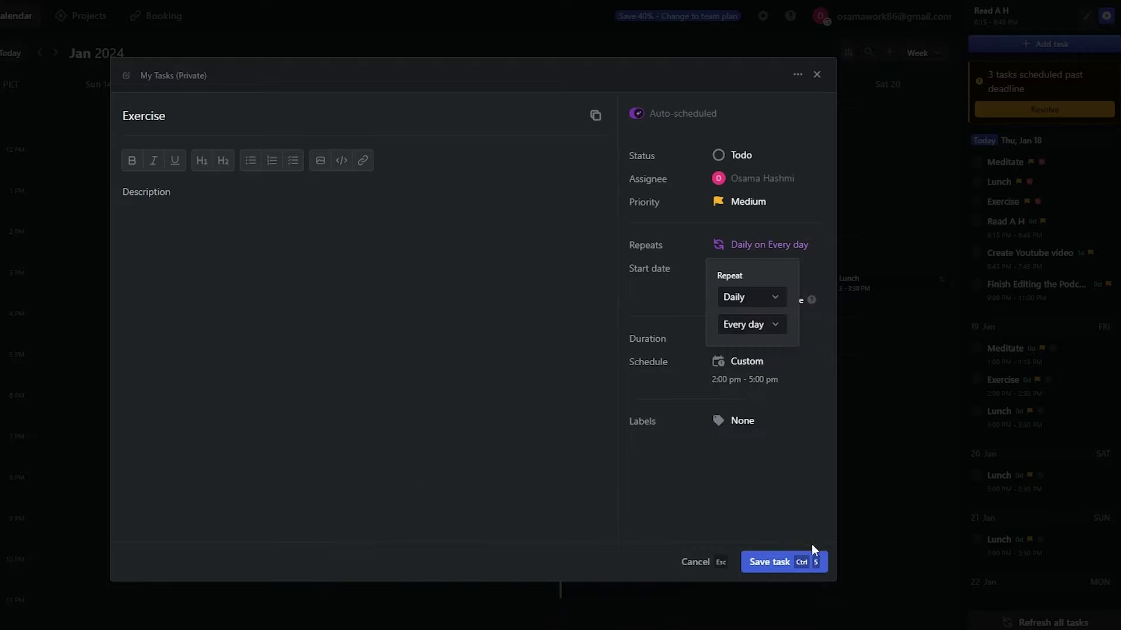
{"action": "left_click", "coordinate": [787, 504]}
Give Exercise a custom 7:30–9:00 pm schedule, save it, and close the details
{"action": "left_click", "coordinate": [753, 378]}
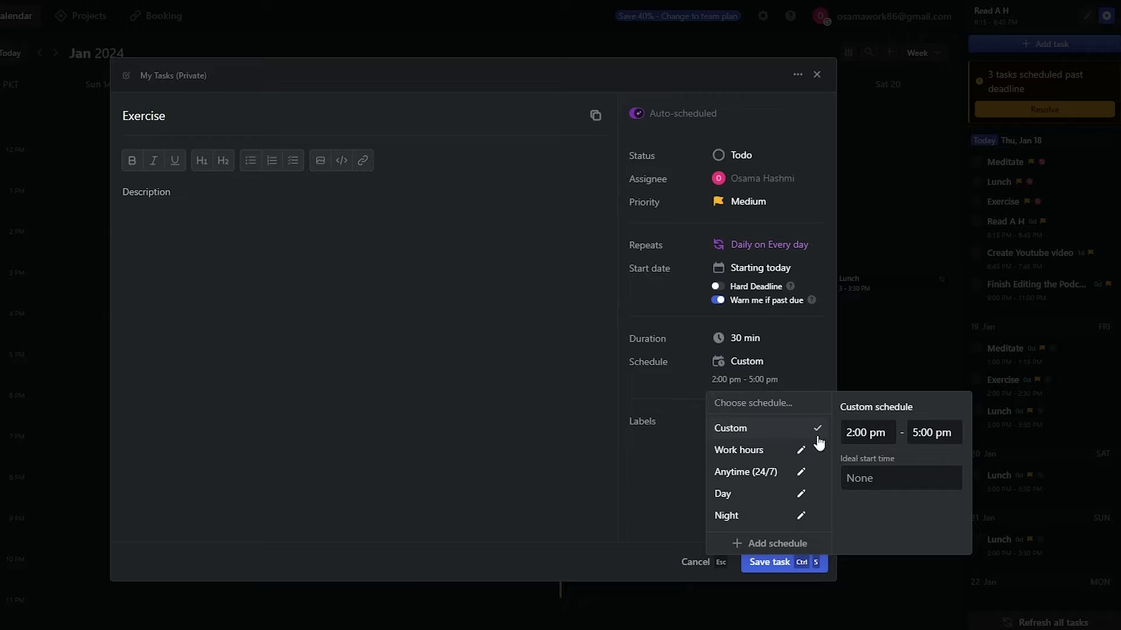
{"action": "left_click", "coordinate": [764, 517]}
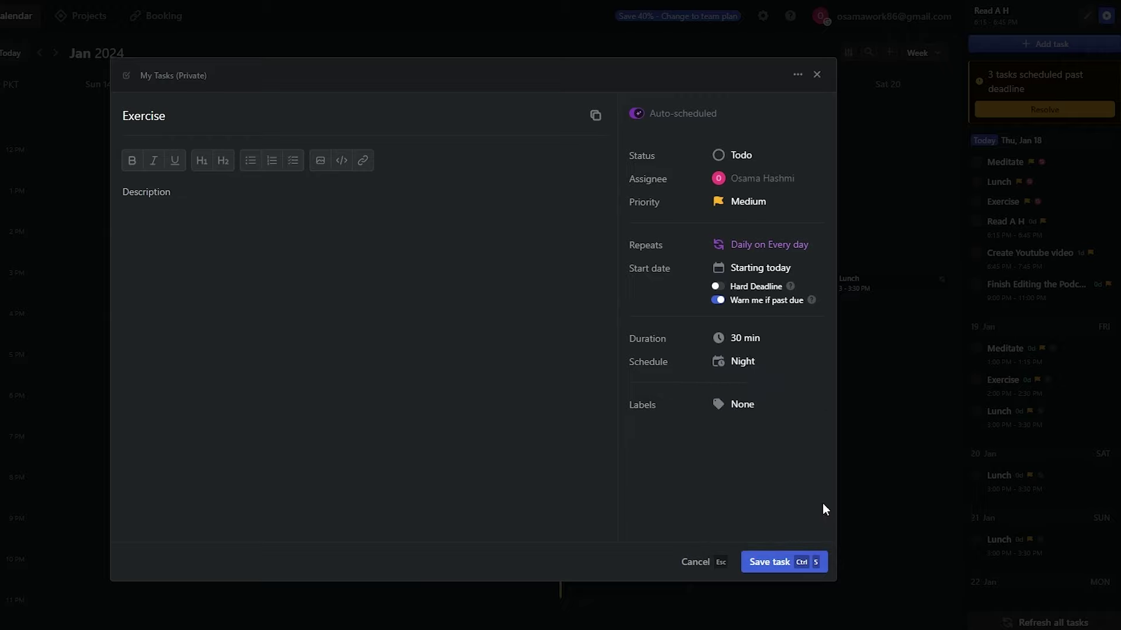
{"action": "left_click", "coordinate": [750, 363]}
{"action": "left_click", "coordinate": [752, 427]}
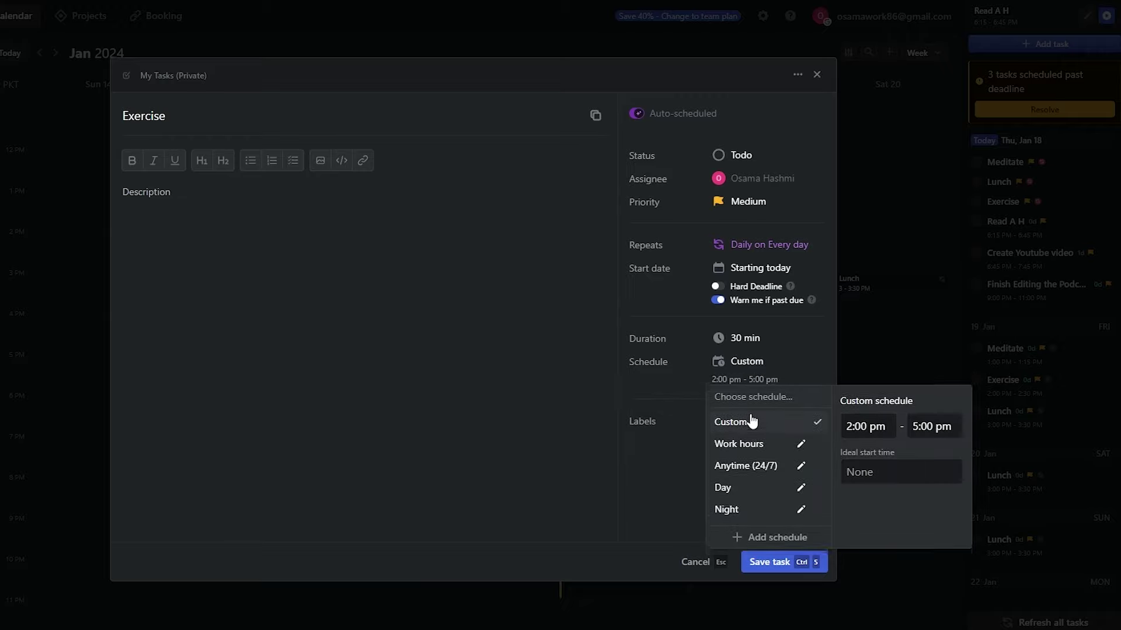
{"action": "left_click", "coordinate": [866, 432]}
{"action": "scroll", "coordinate": [878, 560], "scroll_direction": "down", "scroll_amount": 5}
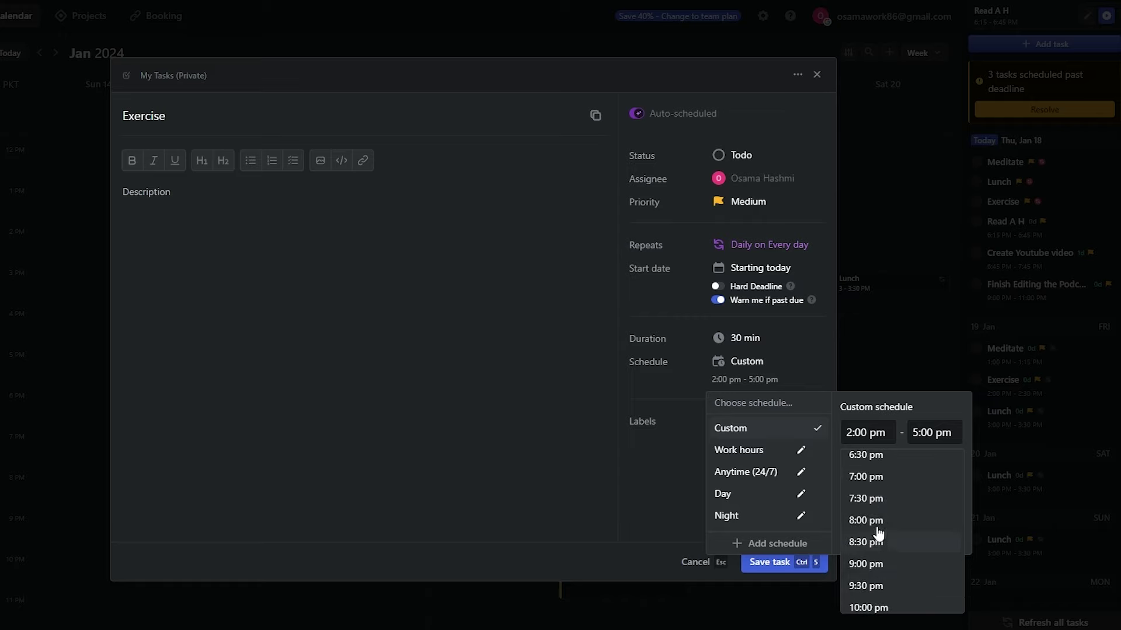
{"action": "left_click", "coordinate": [872, 502]}
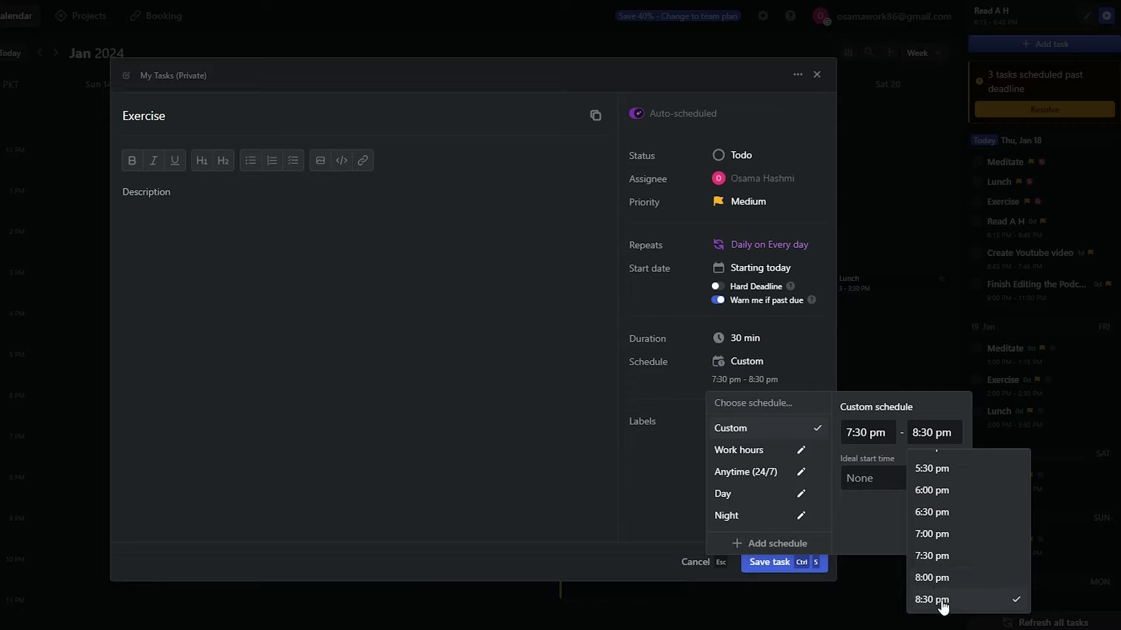
{"action": "scroll", "coordinate": [943, 607], "scroll_direction": "down", "scroll_amount": 2}
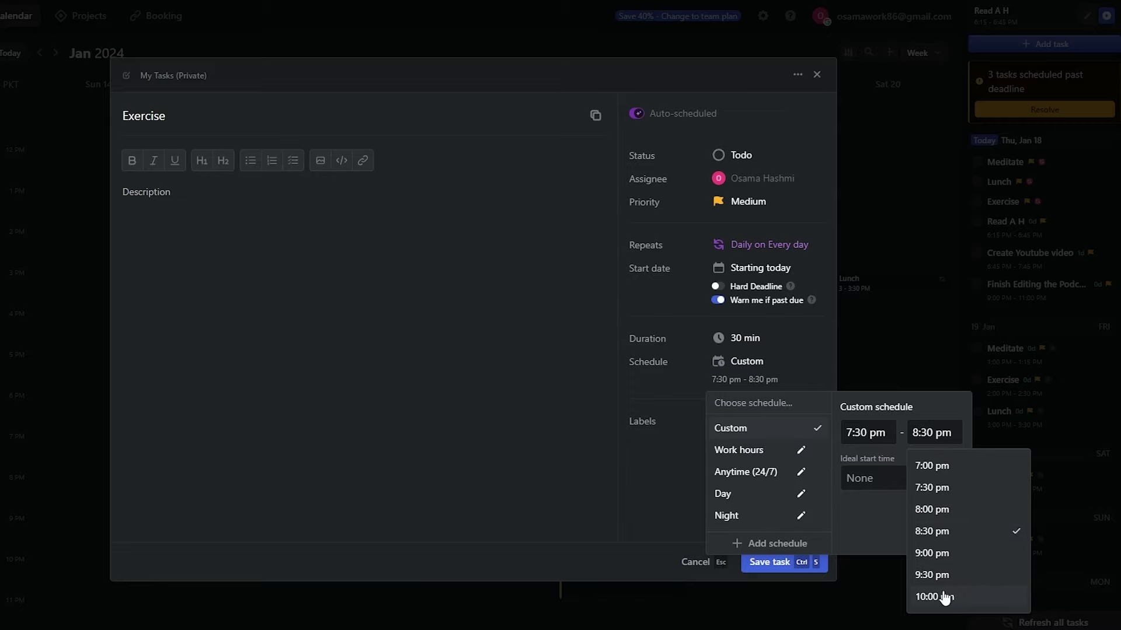
{"action": "left_click", "coordinate": [943, 555]}
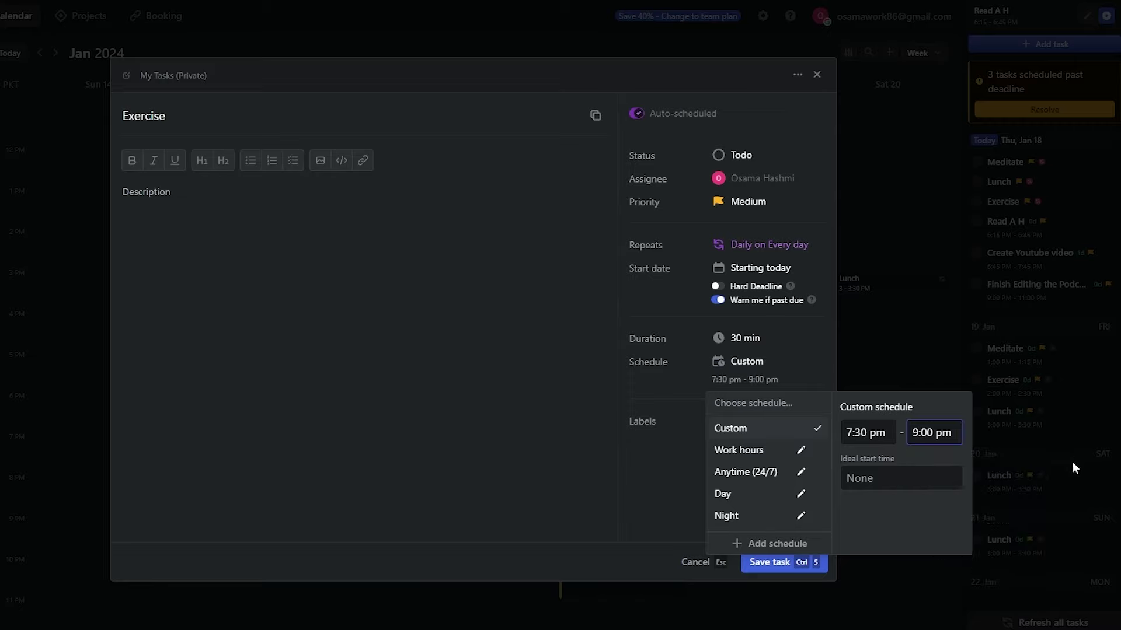
{"action": "left_click", "coordinate": [638, 494]}
{"action": "left_click", "coordinate": [782, 562]}
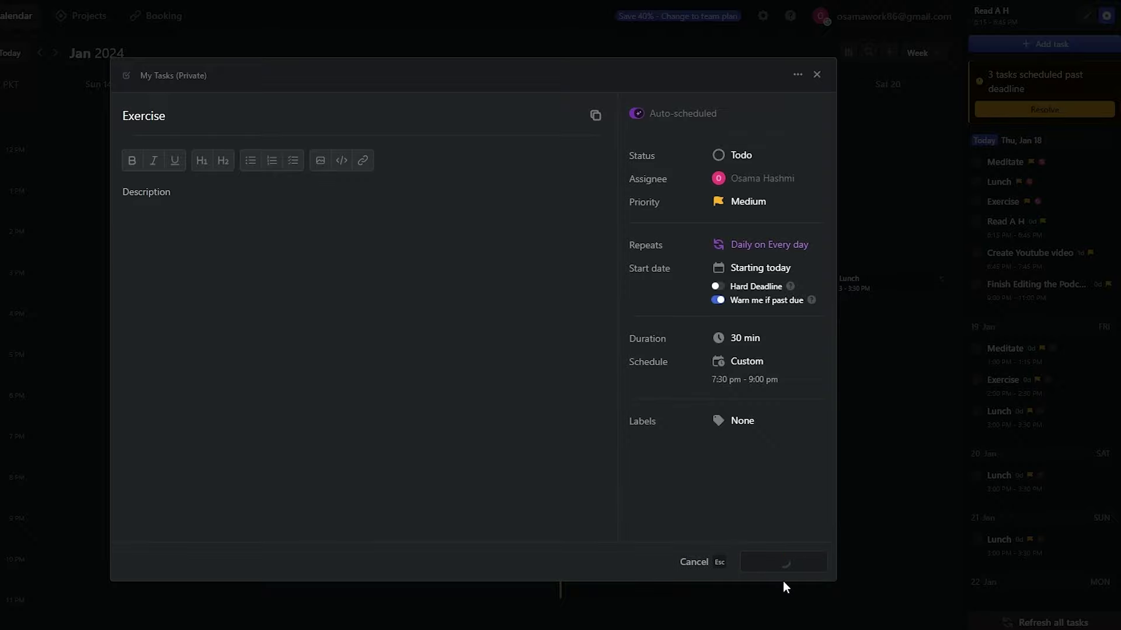
{"action": "left_click", "coordinate": [812, 73]}
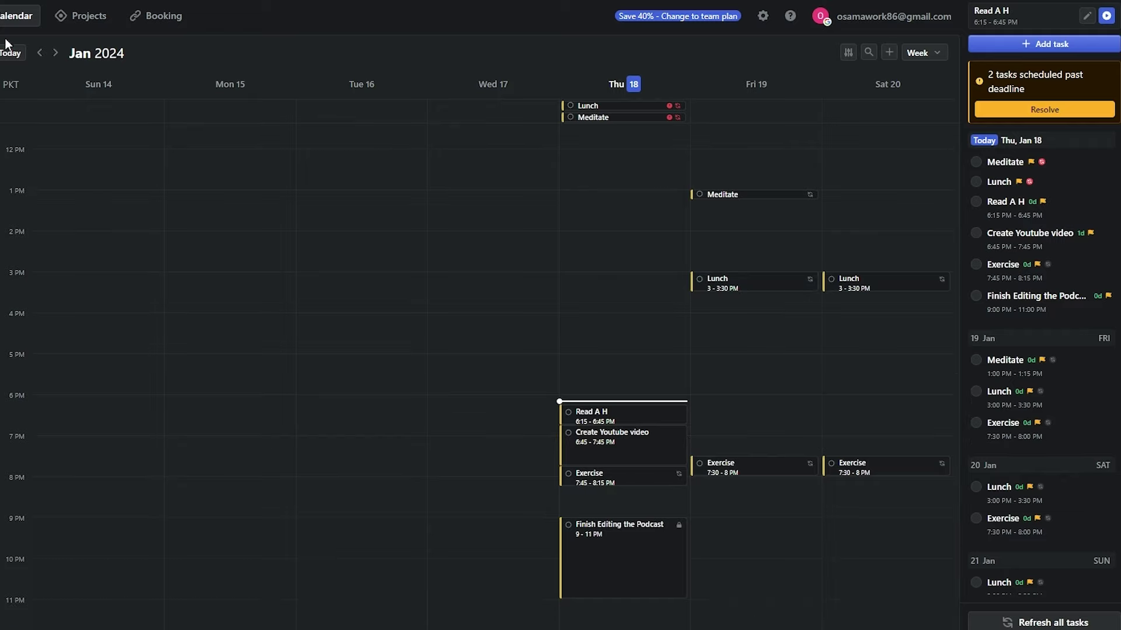
View the following week's calendar
{"action": "left_click", "coordinate": [54, 53]}
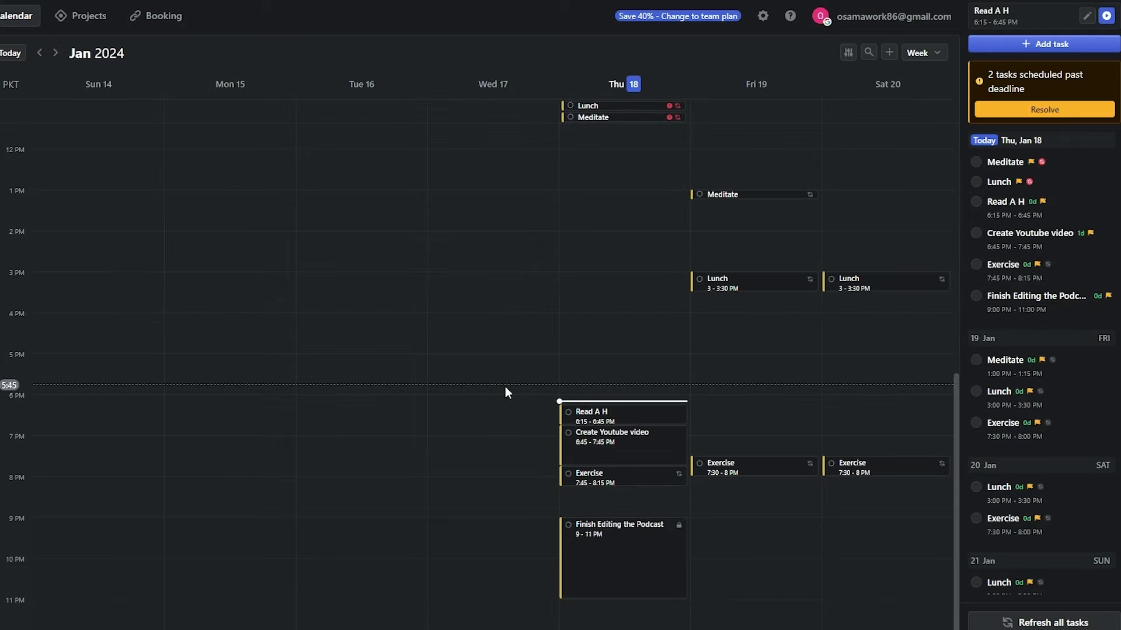
Create a 'Meeting with the Discord Mods' event on Thu Jan 18, 1–2 PM, with no guests
{"action": "left_click", "coordinate": [610, 303]}
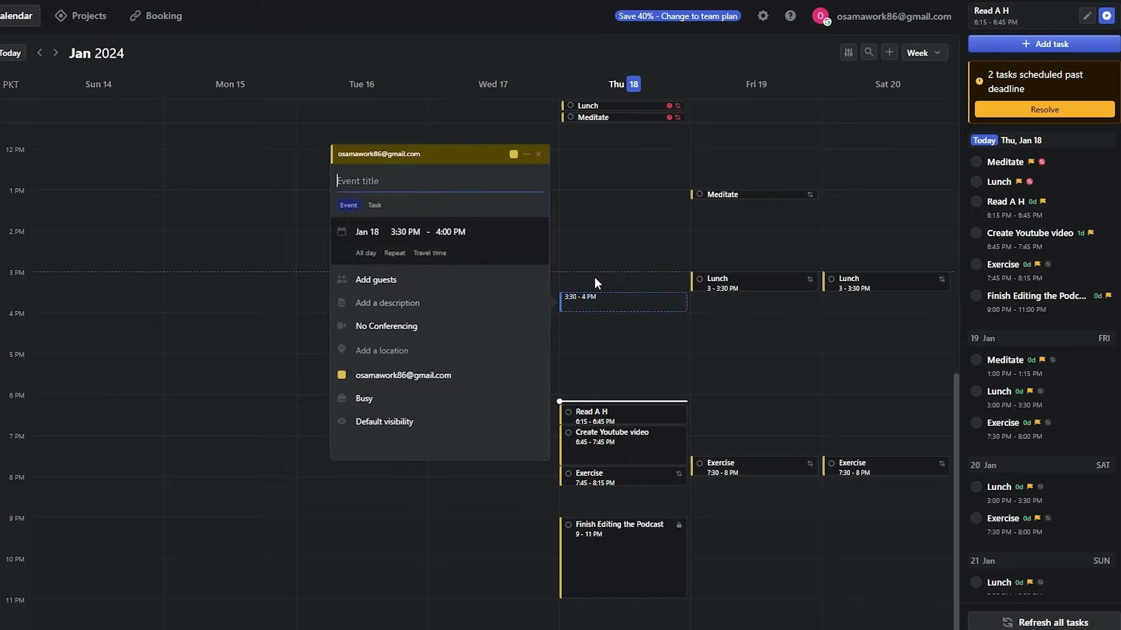
{"action": "left_click", "coordinate": [595, 277]}
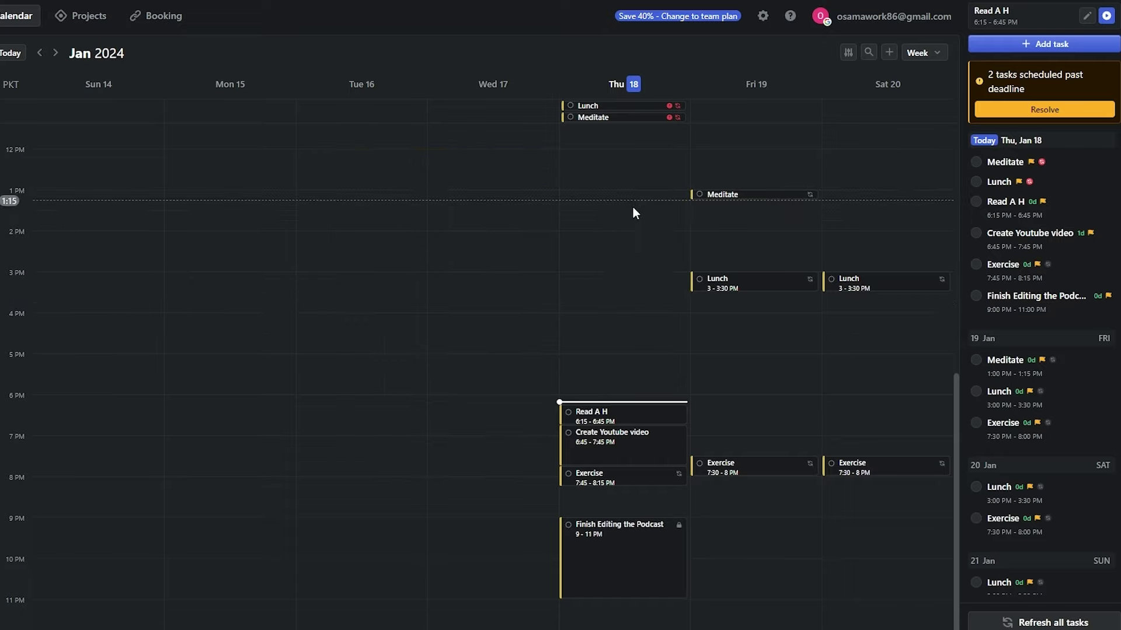
{"action": "left_click_drag", "start_coordinate": [643, 190], "coordinate": [642, 229]}
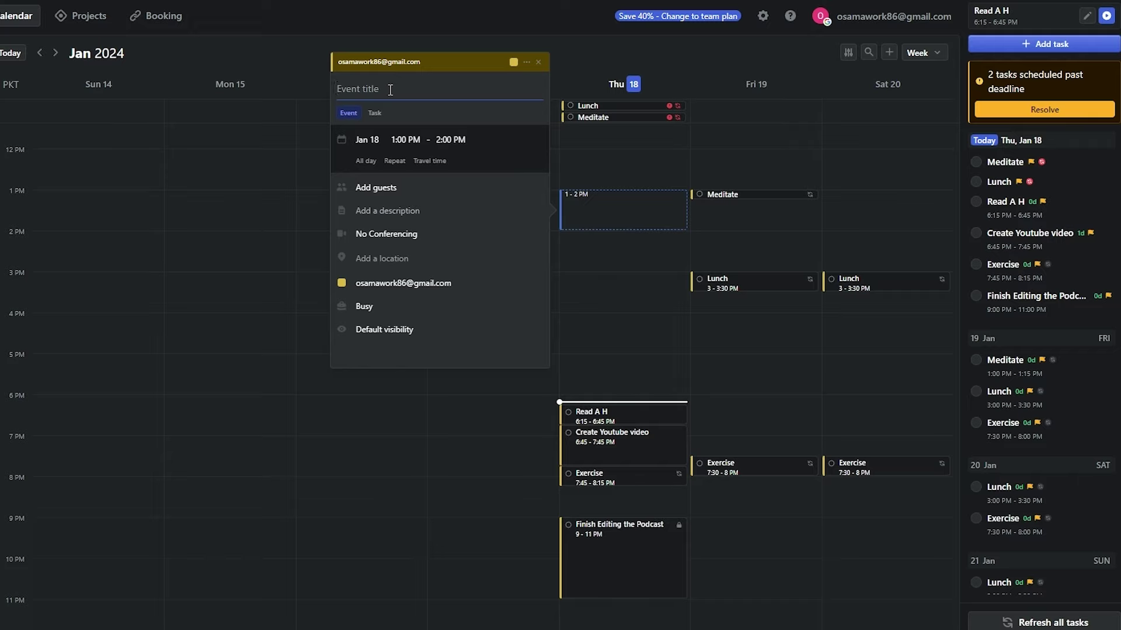
{"action": "type", "text": "Meeting with the Discord Mods"}
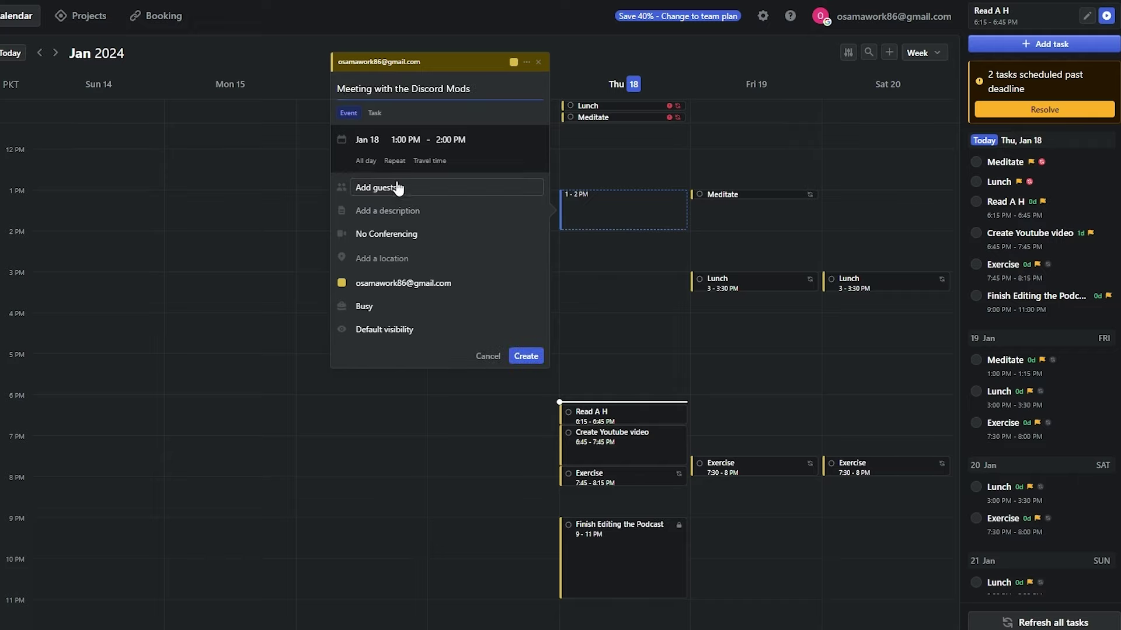
{"action": "left_click", "coordinate": [393, 192]}
{"action": "key", "text": "Escape"}
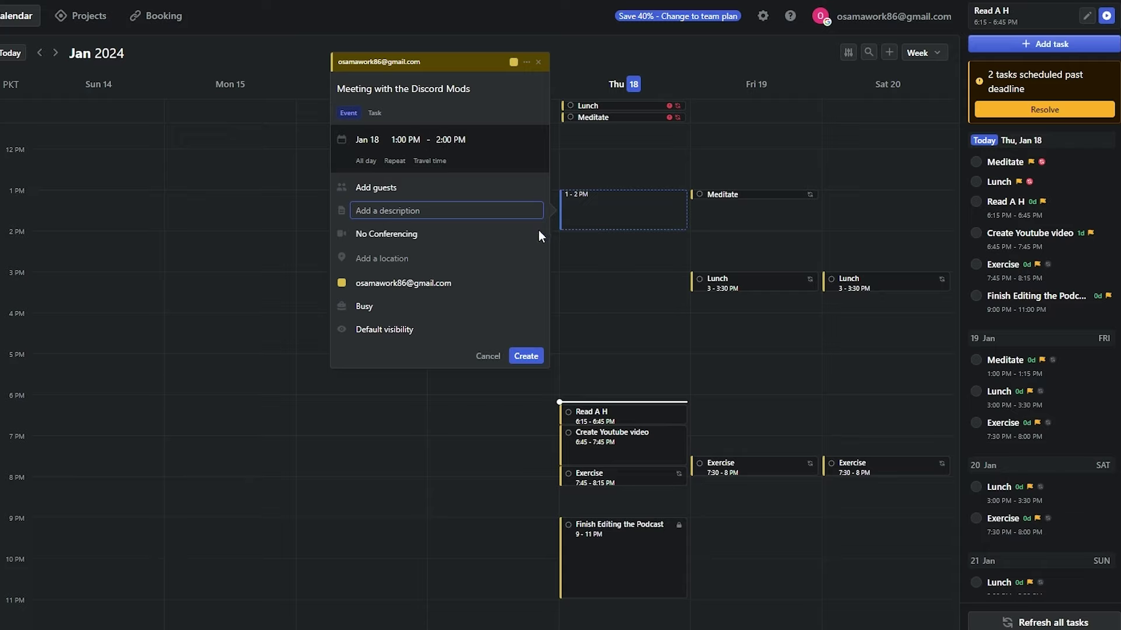
{"action": "left_click", "coordinate": [531, 358]}
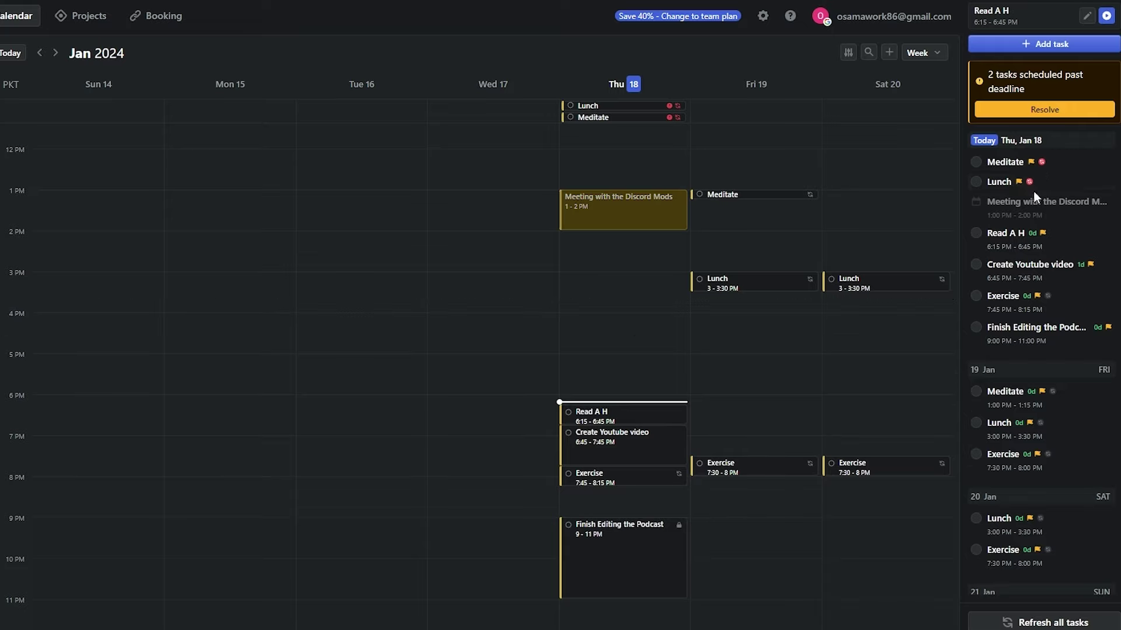
{"action": "scroll", "coordinate": [1045, 184], "scroll_direction": "down", "scroll_amount": 7}
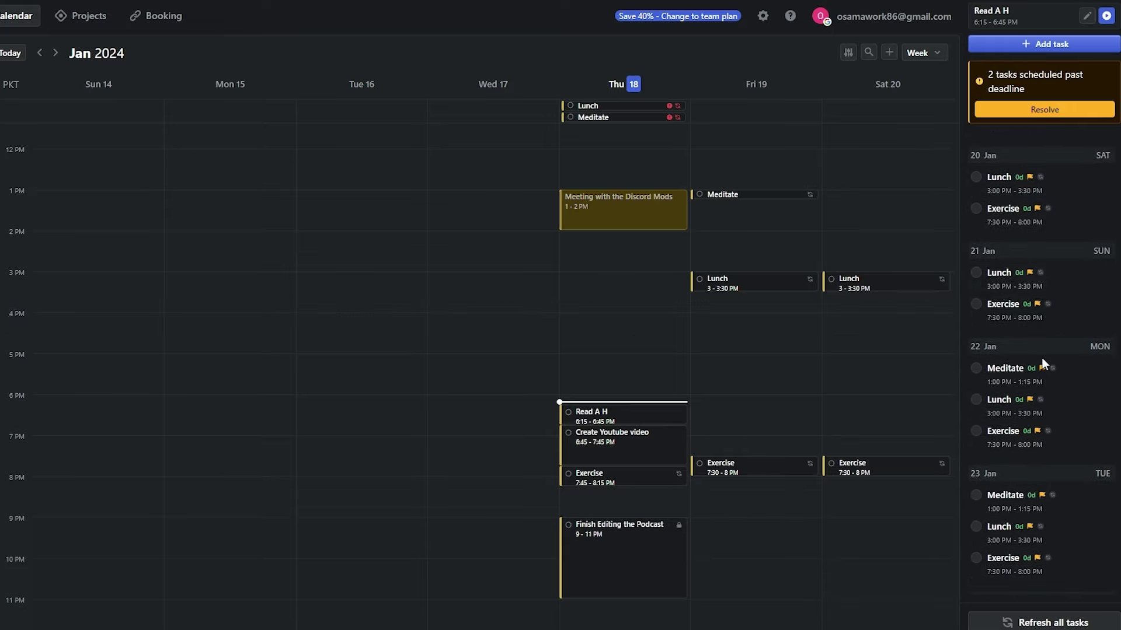
{"action": "scroll", "coordinate": [1035, 374], "scroll_direction": "down", "scroll_amount": 5}
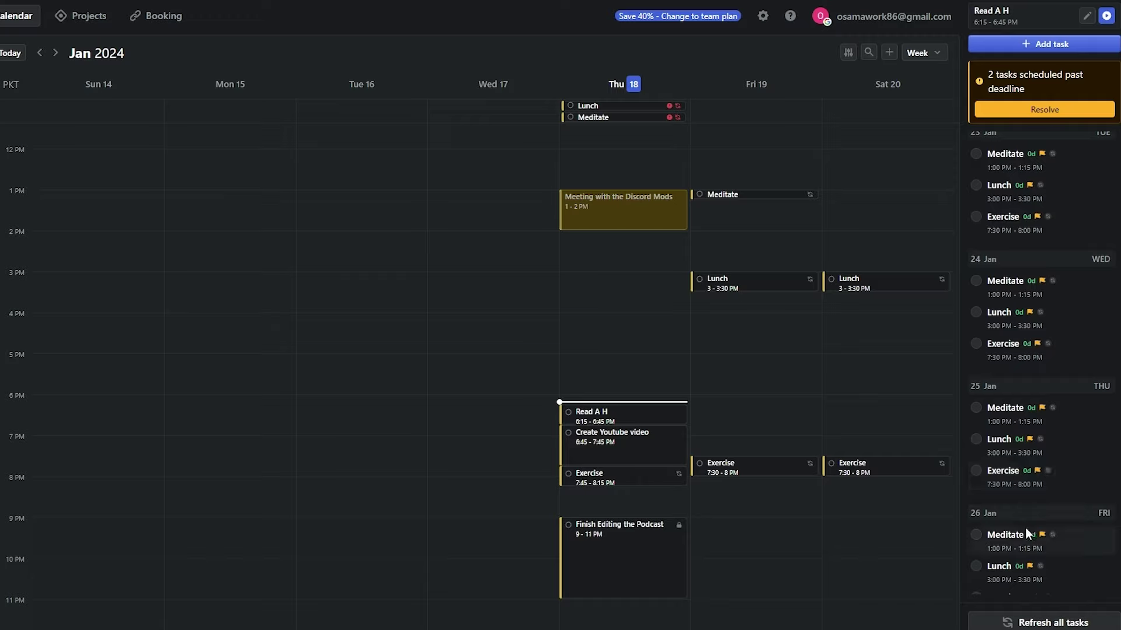
{"action": "scroll", "coordinate": [1027, 533], "scroll_direction": "up", "scroll_amount": 12}
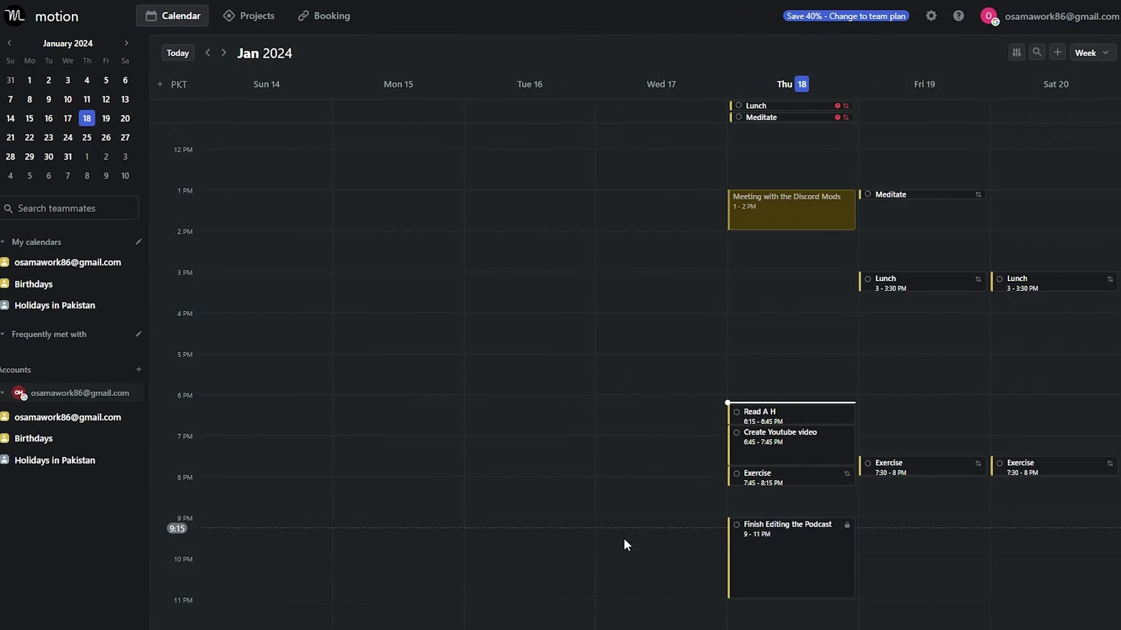
Create the Zen Pods workspace with an E n D project
{"action": "left_click", "coordinate": [272, 28]}
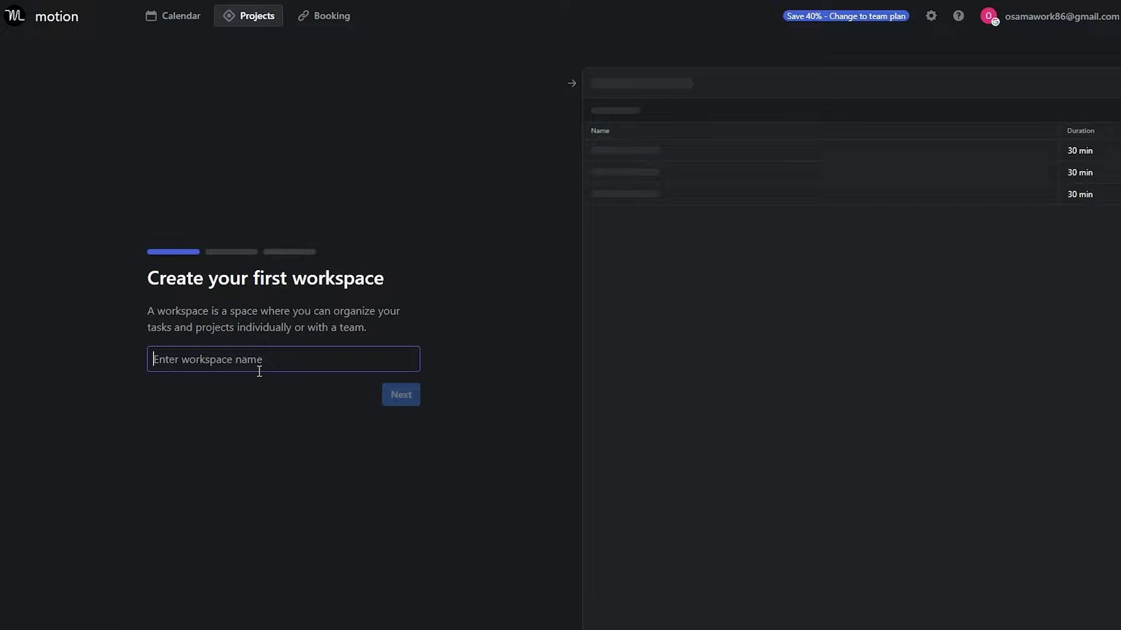
{"action": "type", "text": "Zen Pods"}
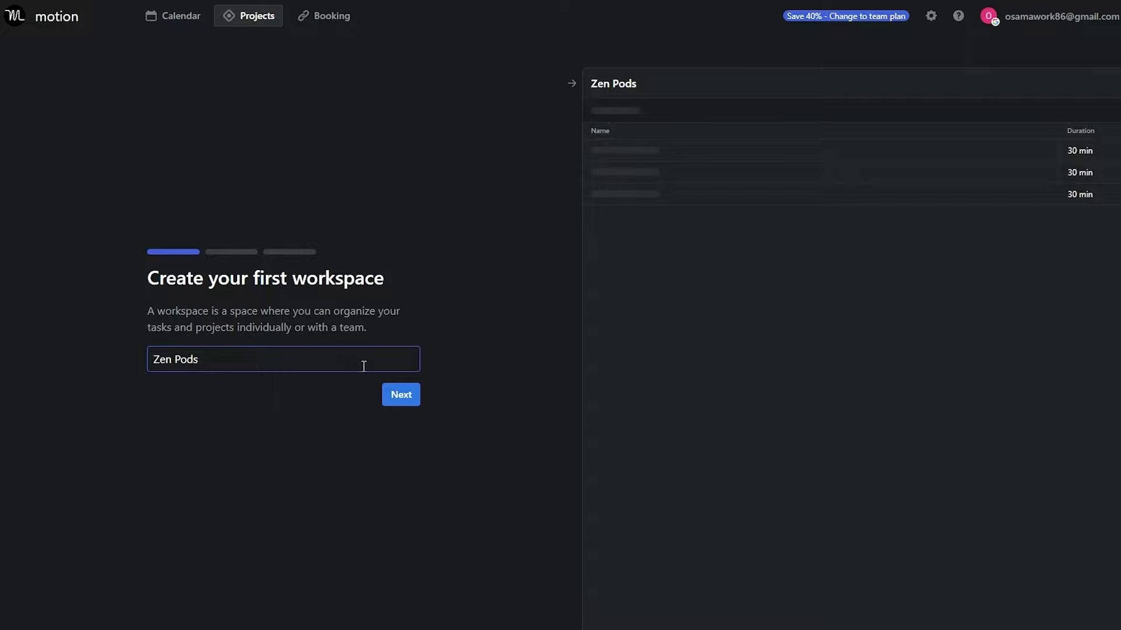
{"action": "left_click", "coordinate": [400, 395]}
{"action": "type", "text": "E n D"}
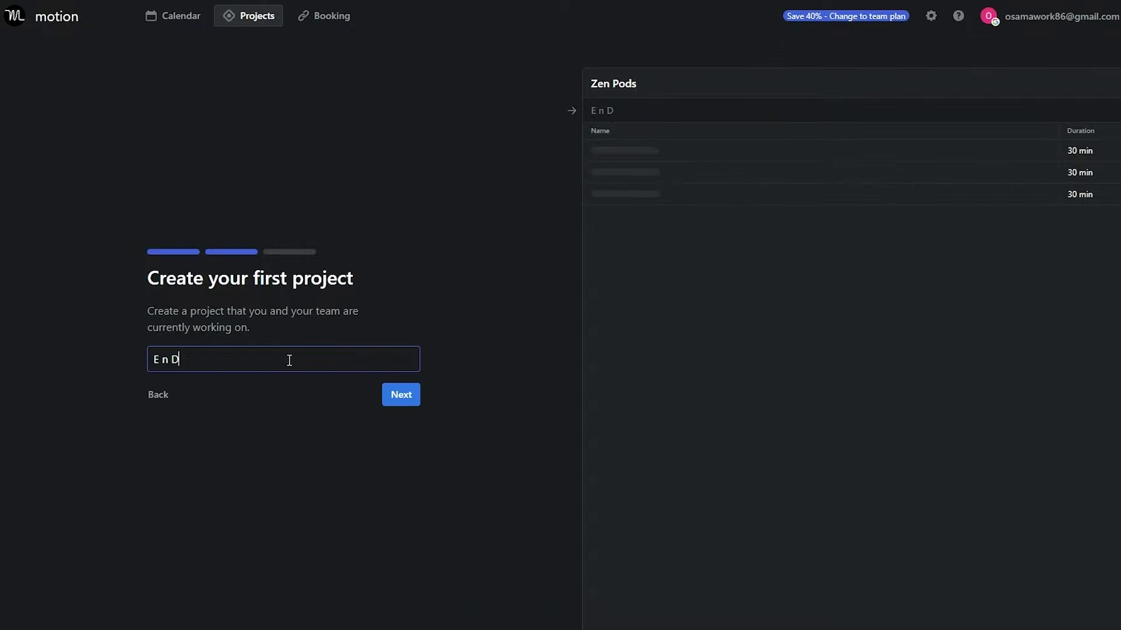
{"action": "left_click", "coordinate": [400, 397]}
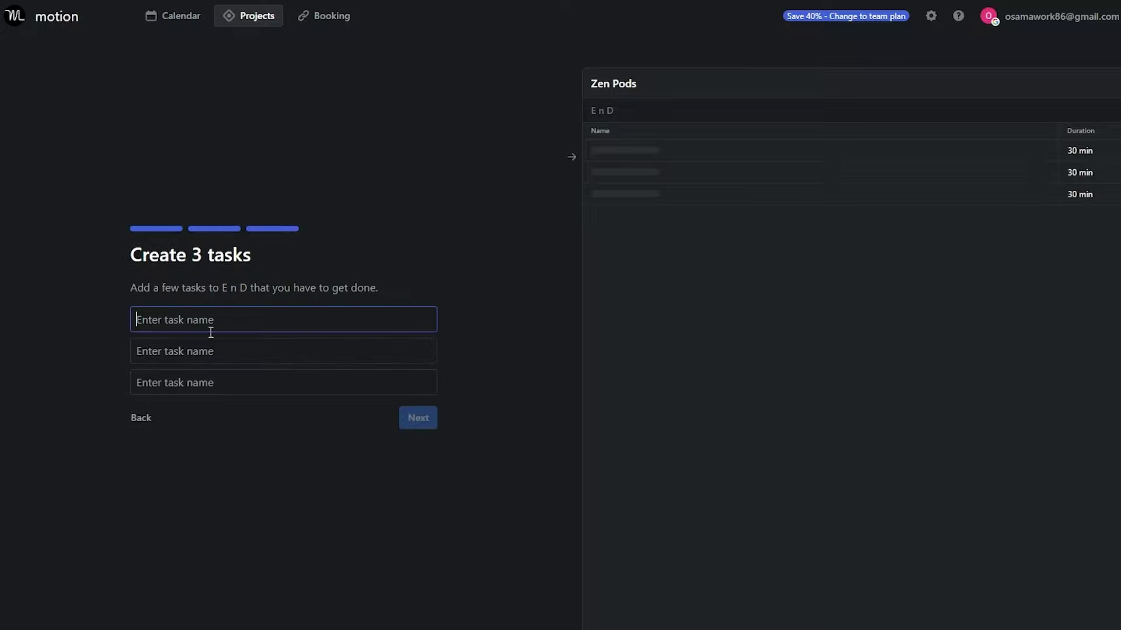
Add the tasks 'Create an intro for the podcast', 'Edit the reels' and 'QC The Podcast'
{"action": "type", "text": "Create"}
{"action": "type", "text": "an intro for the podcast"}
{"action": "key", "text": "Tab"}
{"action": "type", "text": "Edit the reels"}
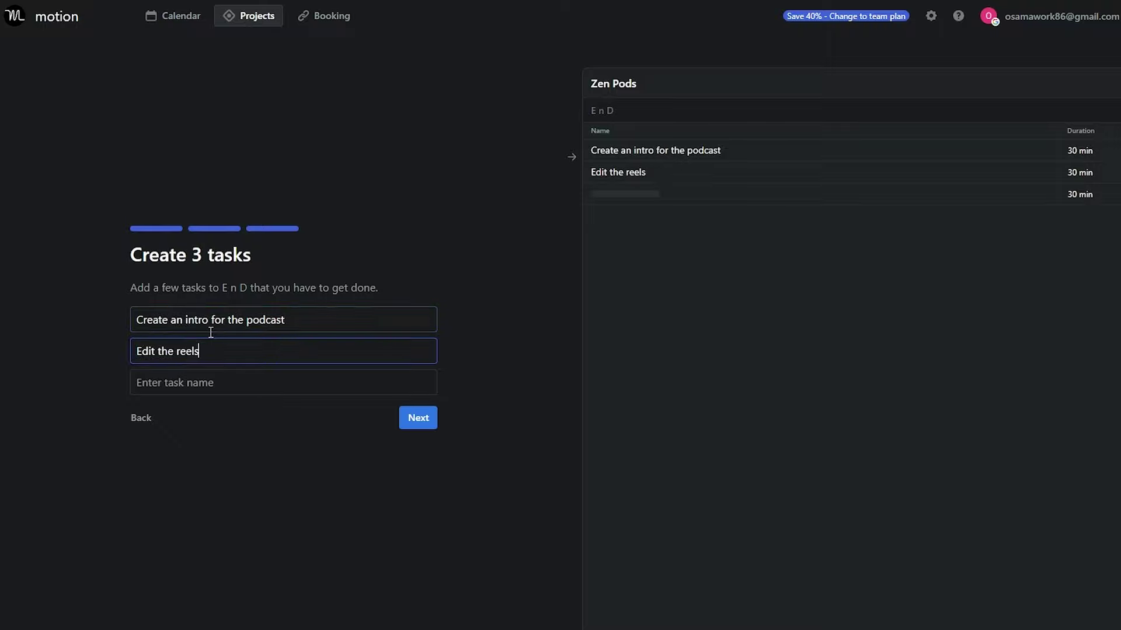
{"action": "key", "text": "Tab"}
{"action": "type", "text": "QC The Podcast"}
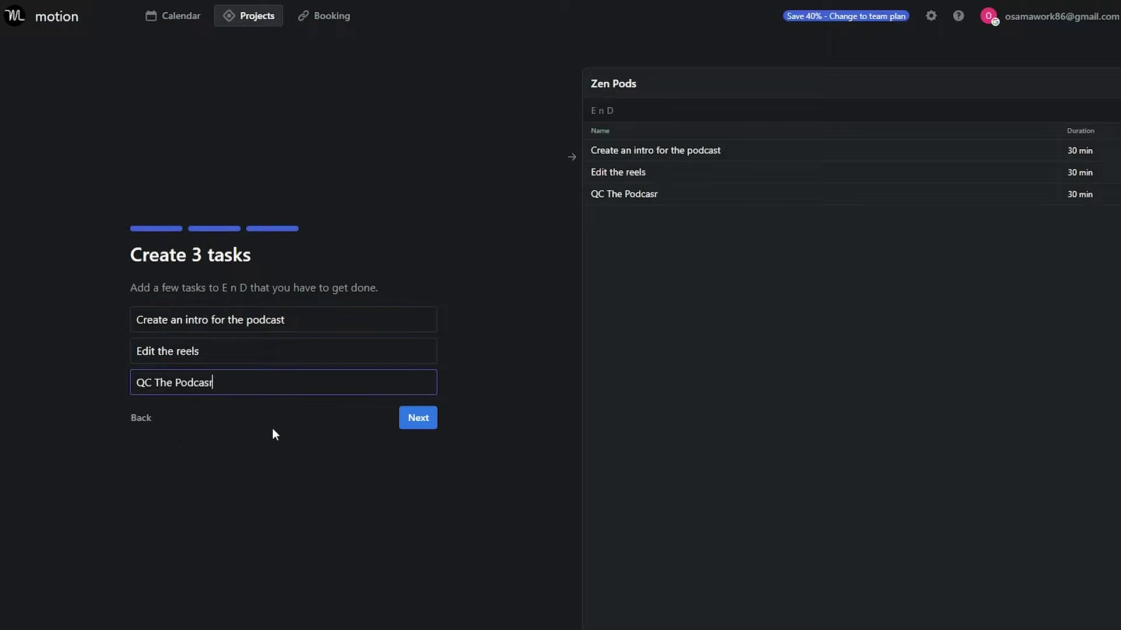
{"action": "left_click", "coordinate": [426, 416]}
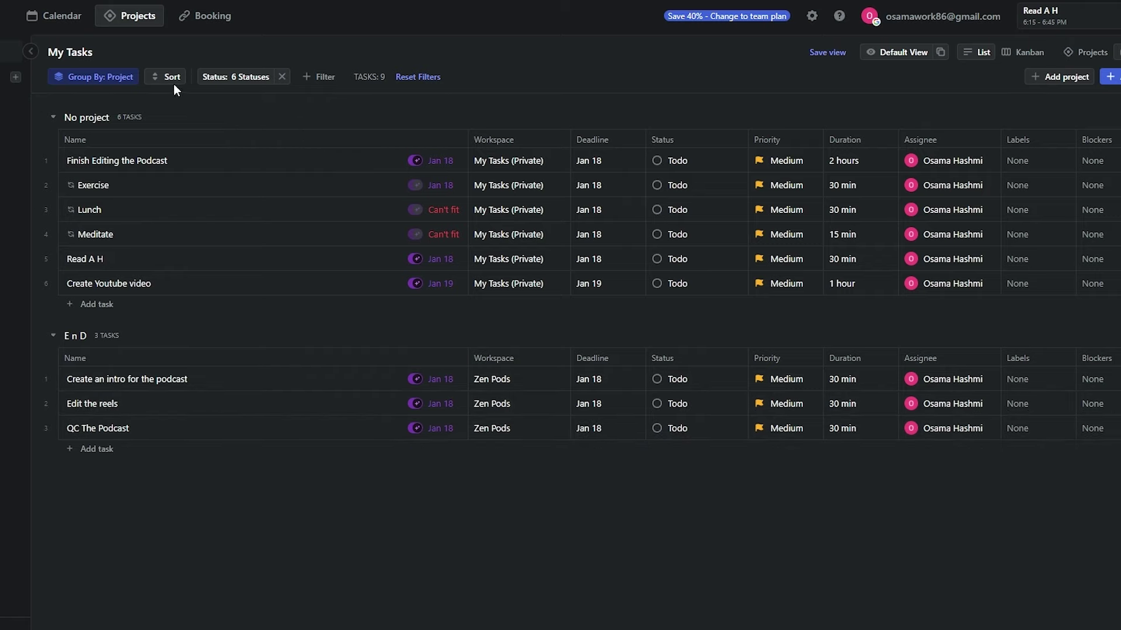
Add a 'Youtube Automation' workspace that copies its settings from Zen Pods
{"action": "left_click", "coordinate": [10, 79]}
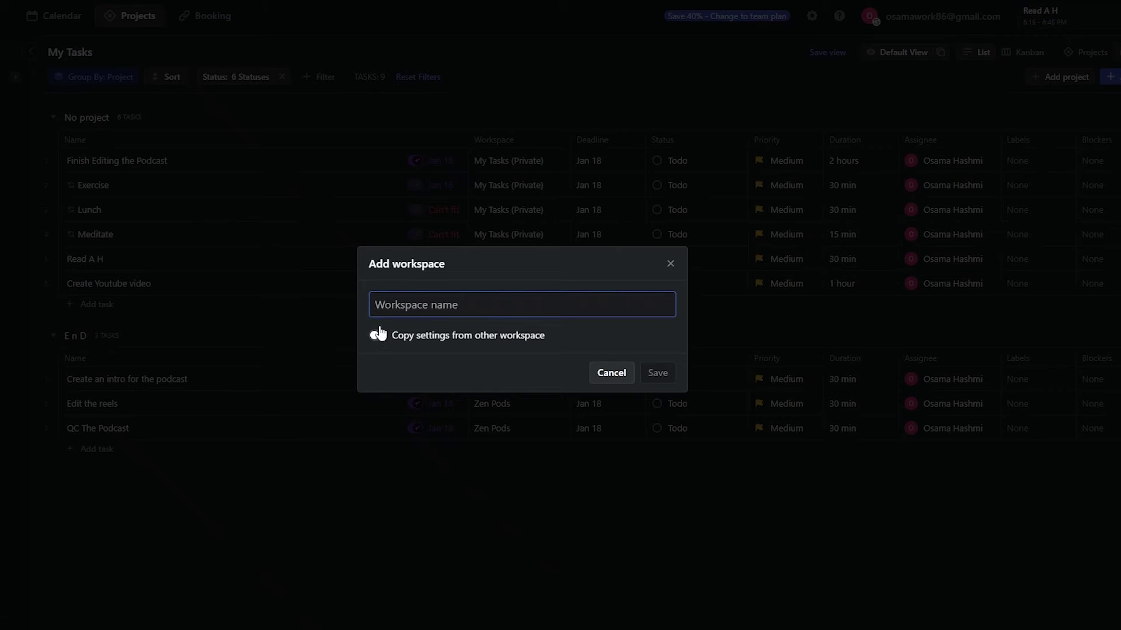
{"action": "left_click", "coordinate": [670, 267]}
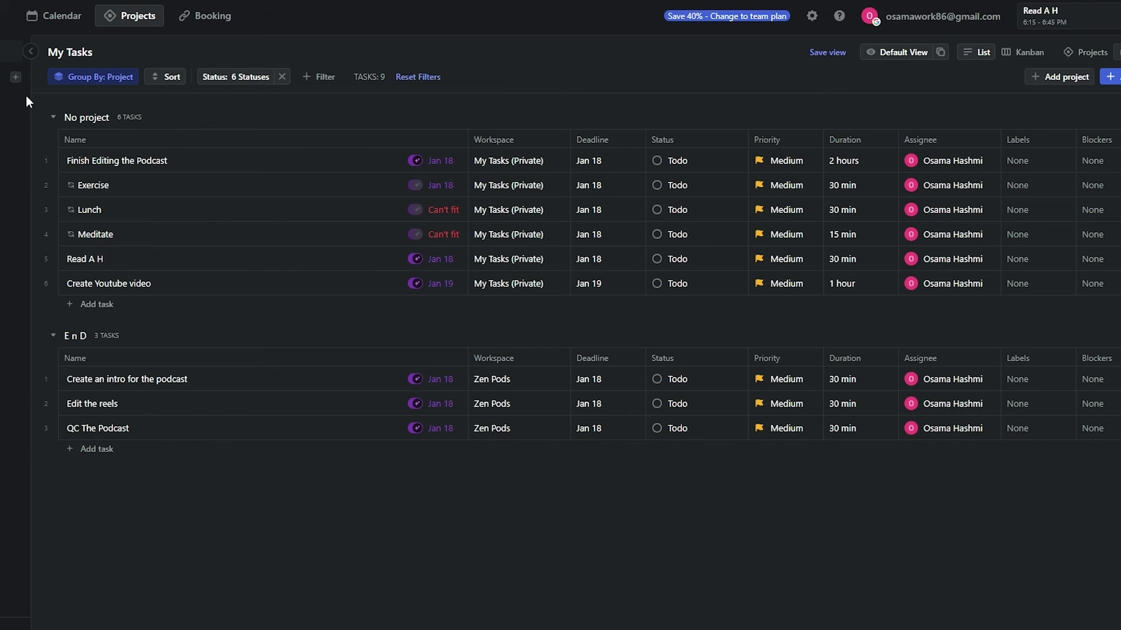
{"action": "left_click", "coordinate": [10, 77]}
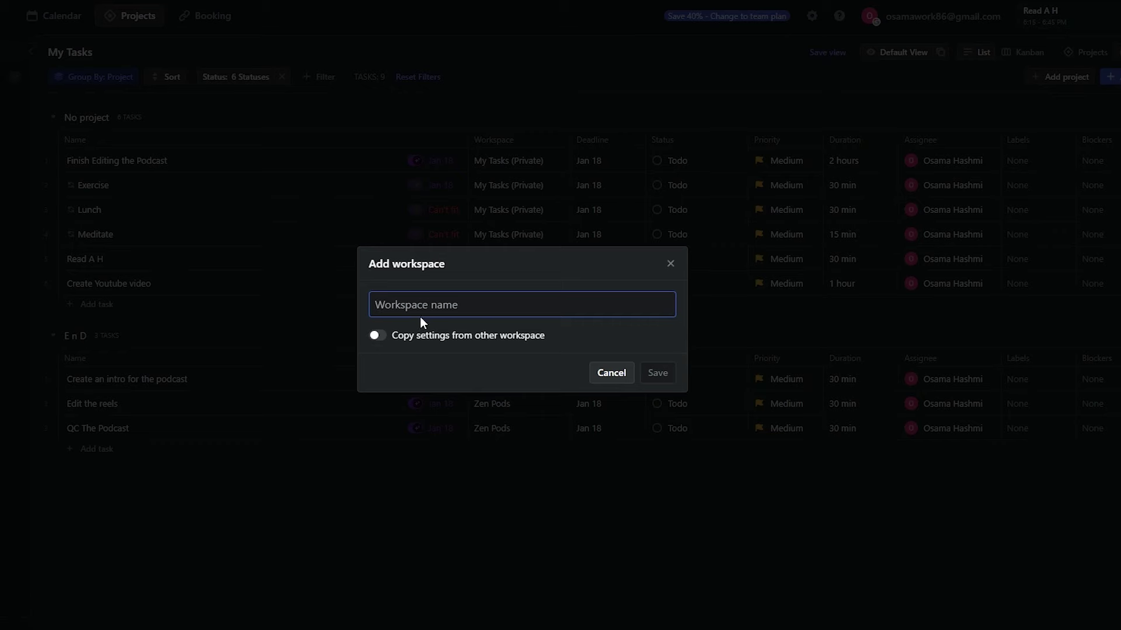
{"action": "left_click", "coordinate": [379, 336]}
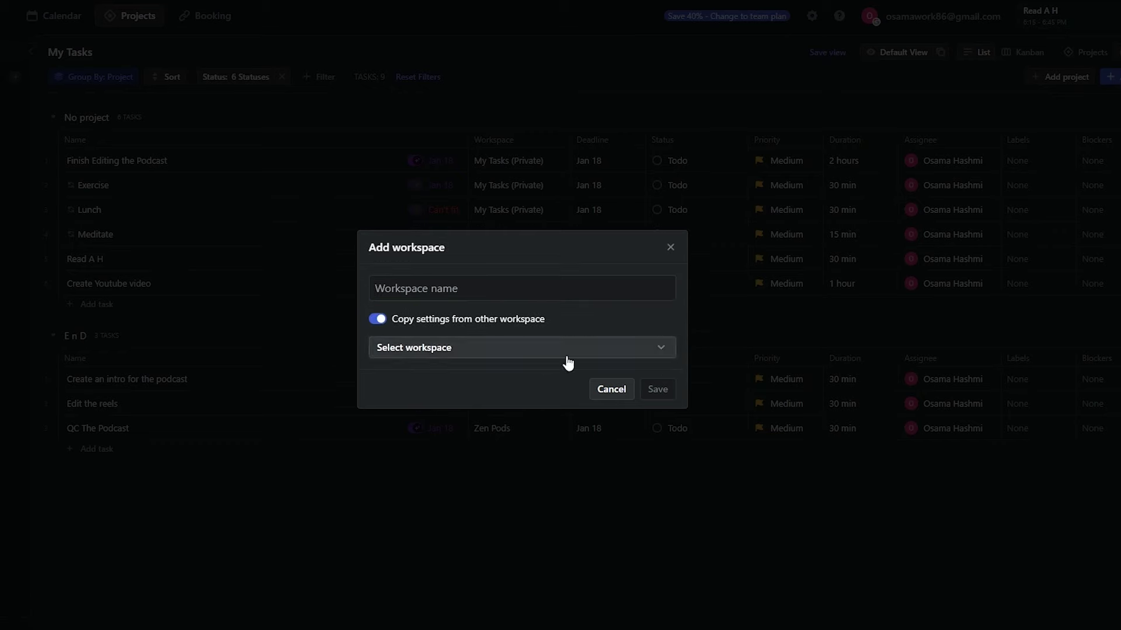
{"action": "left_click", "coordinate": [450, 350]}
{"action": "left_click", "coordinate": [438, 422]}
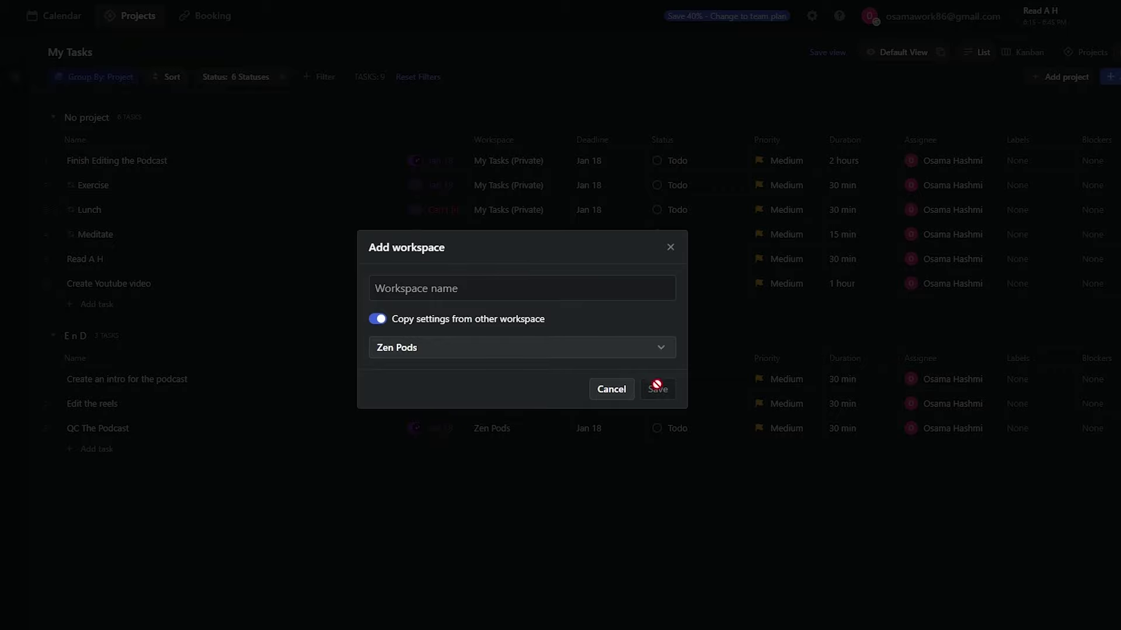
{"action": "left_click", "coordinate": [497, 284]}
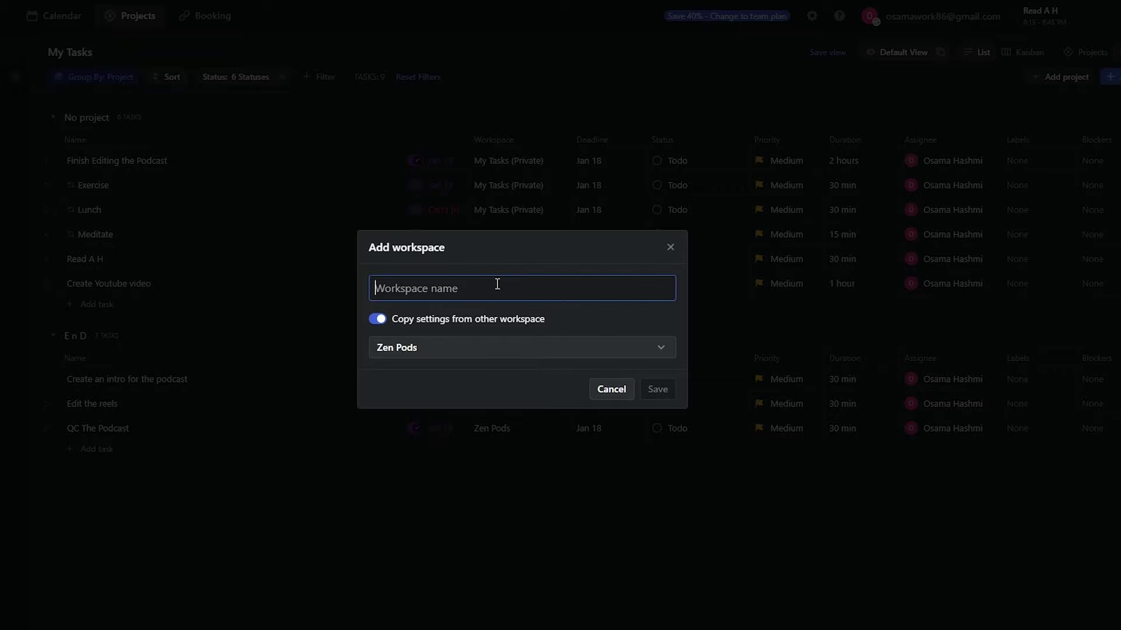
{"action": "type", "text": "Youtu"}
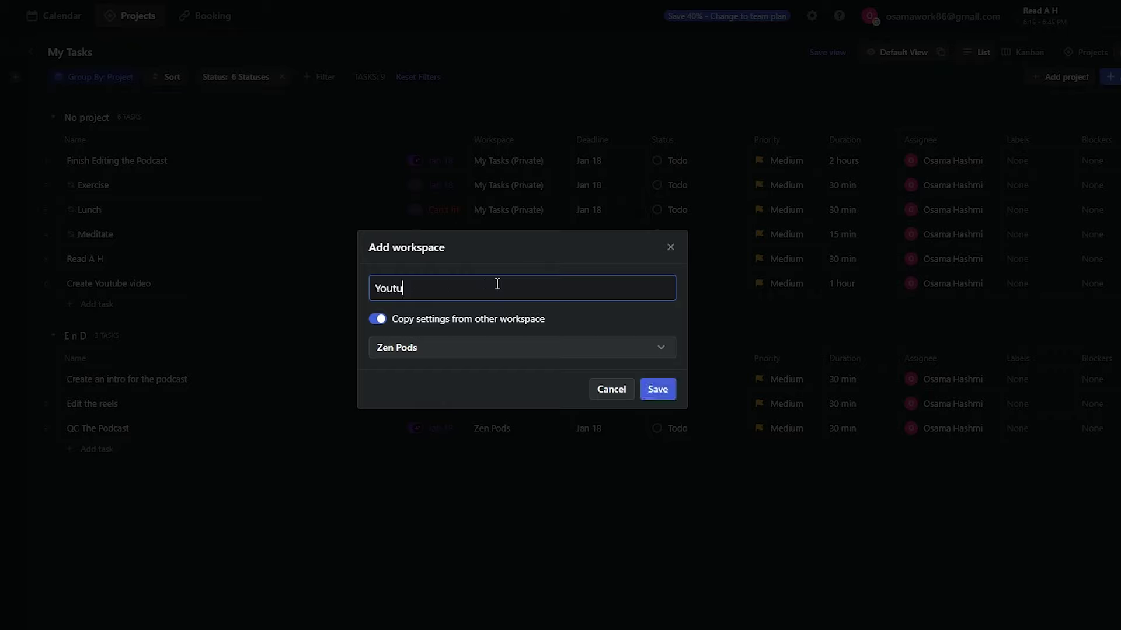
{"action": "type", "text": "be Automation"}
{"action": "left_click", "coordinate": [657, 389]}
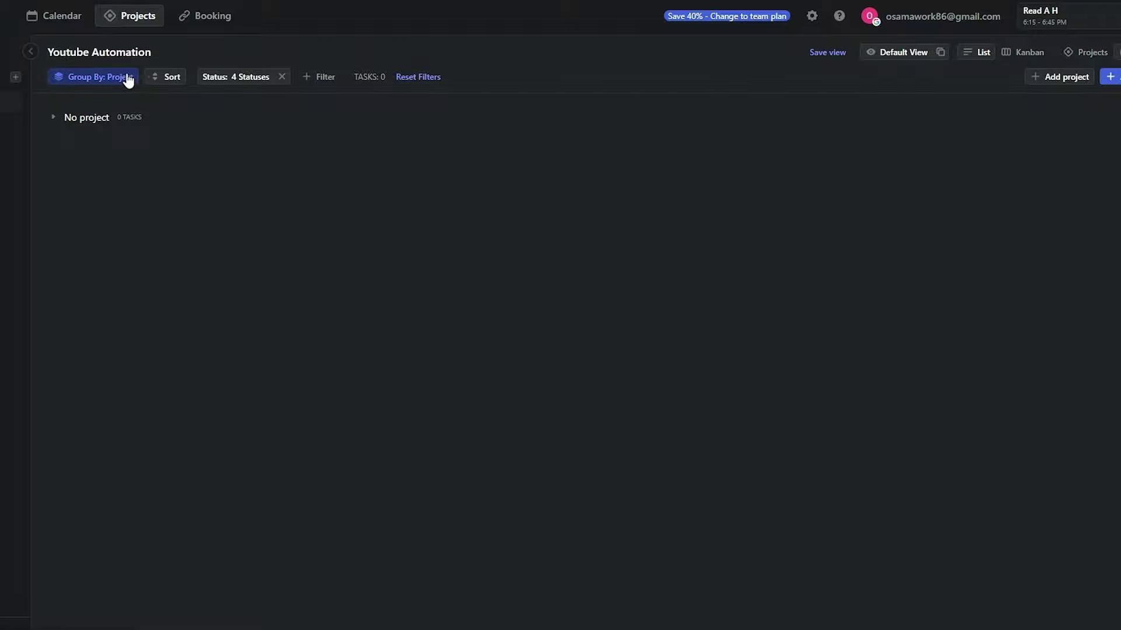
Expand the No project group, then go to the Booking page
{"action": "left_click", "coordinate": [54, 119]}
{"action": "left_click", "coordinate": [213, 16]}
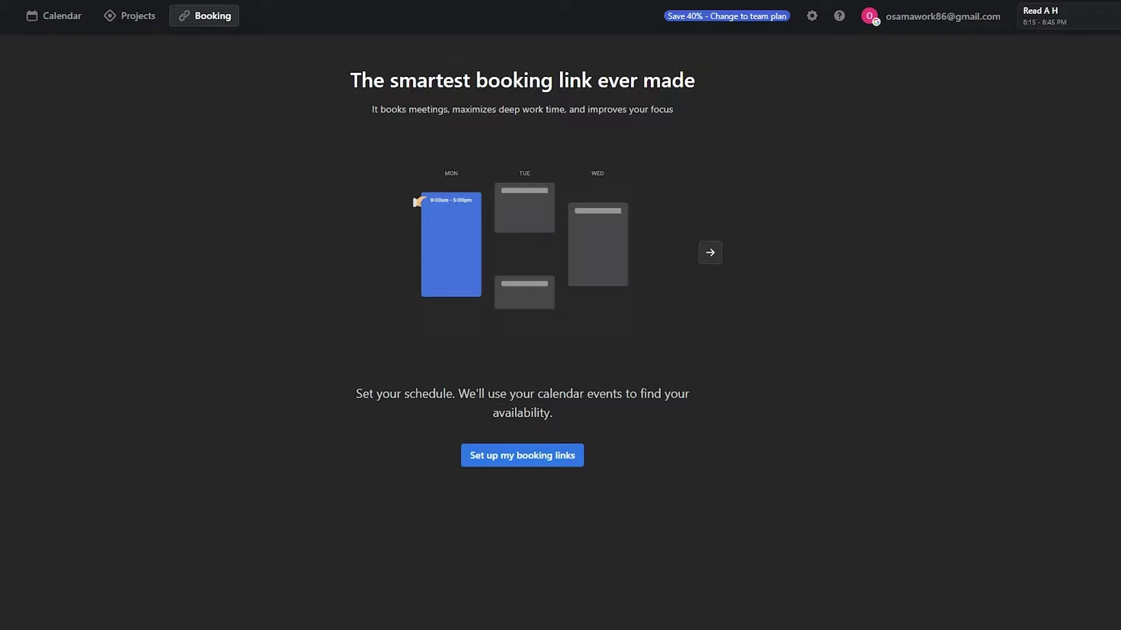
Start the booking-link setup, then return to the calendar week view
{"action": "left_click", "coordinate": [516, 458]}
{"action": "left_click", "coordinate": [78, 23]}
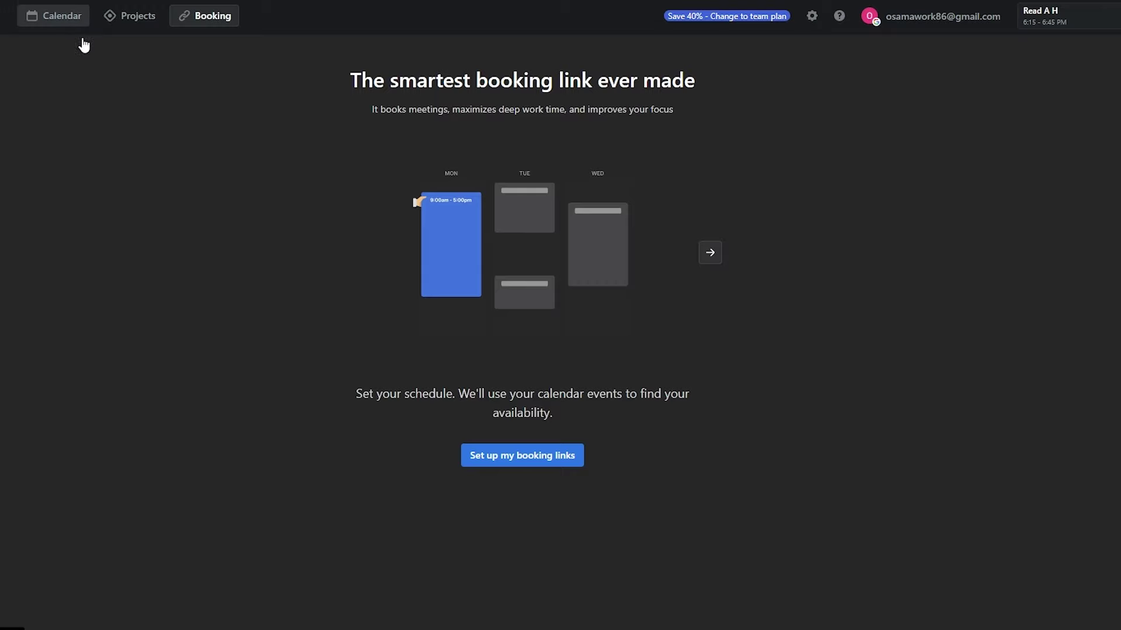